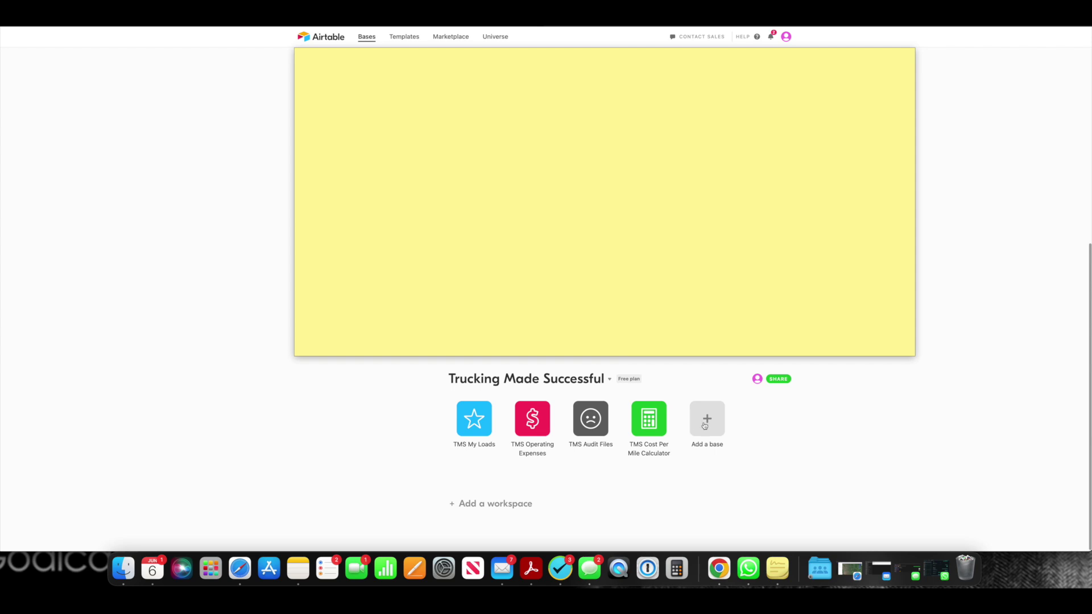
# - Create a new purple base named Reports
pyautogui.click(704, 426)
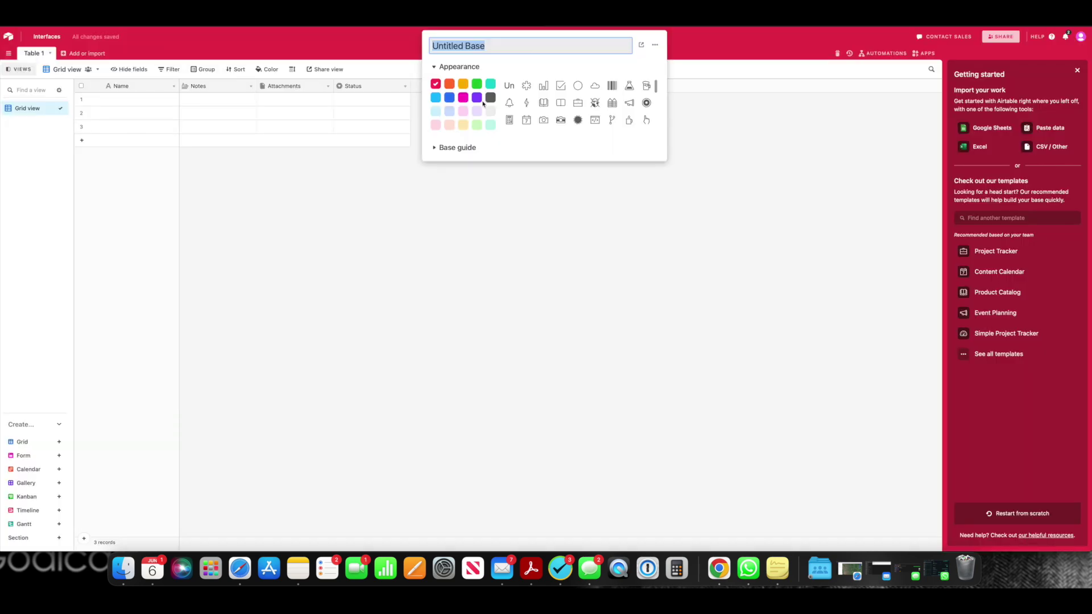
pyautogui.click(476, 97)
pyautogui.click(485, 47)
pyautogui.tripleClick(485, 47)
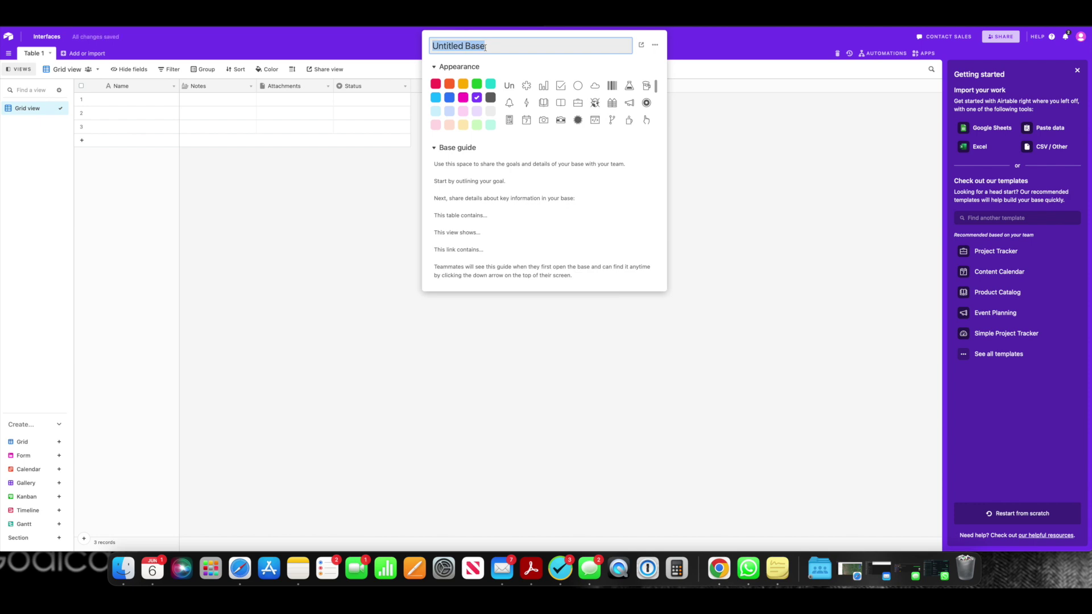
pyautogui.write('Reports')
pyautogui.click(801, 180)
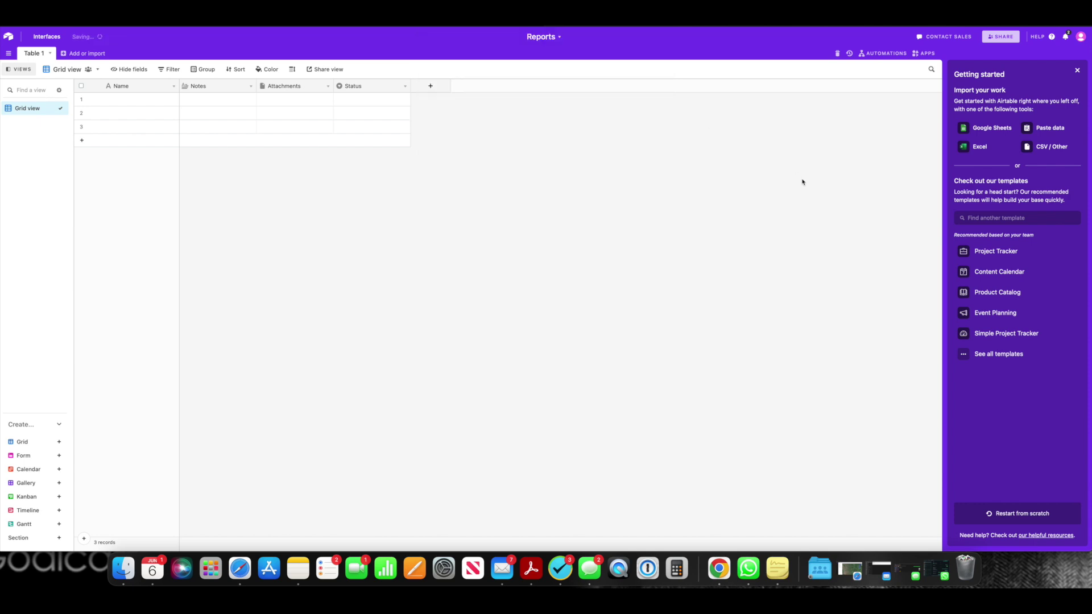
# - Delete the starter Notes and Attachments fields from Table 1
pyautogui.click(251, 86)
pyautogui.click(214, 275)
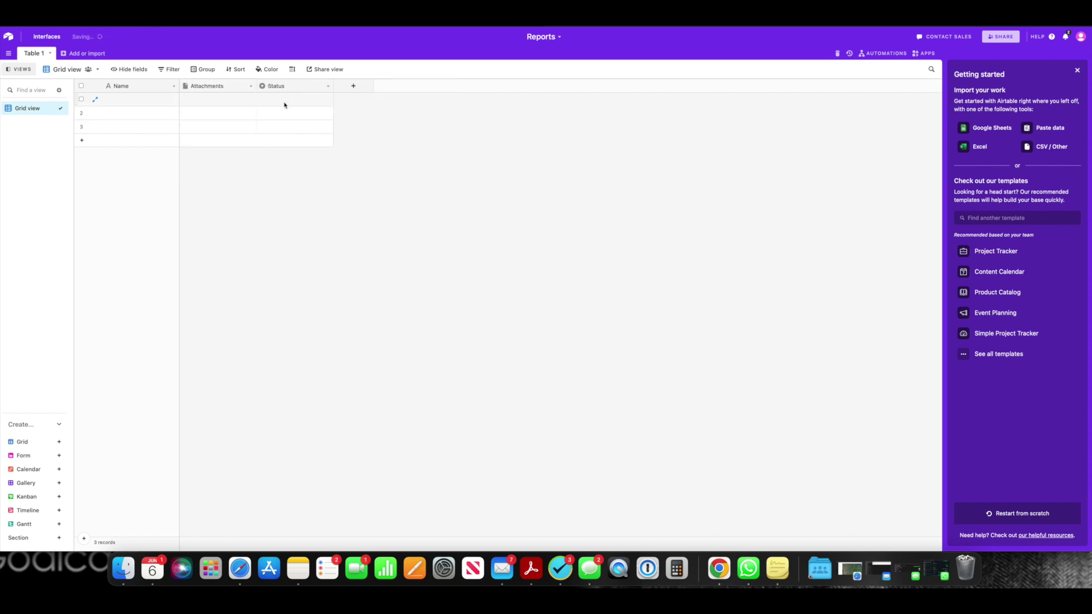
pyautogui.click(251, 87)
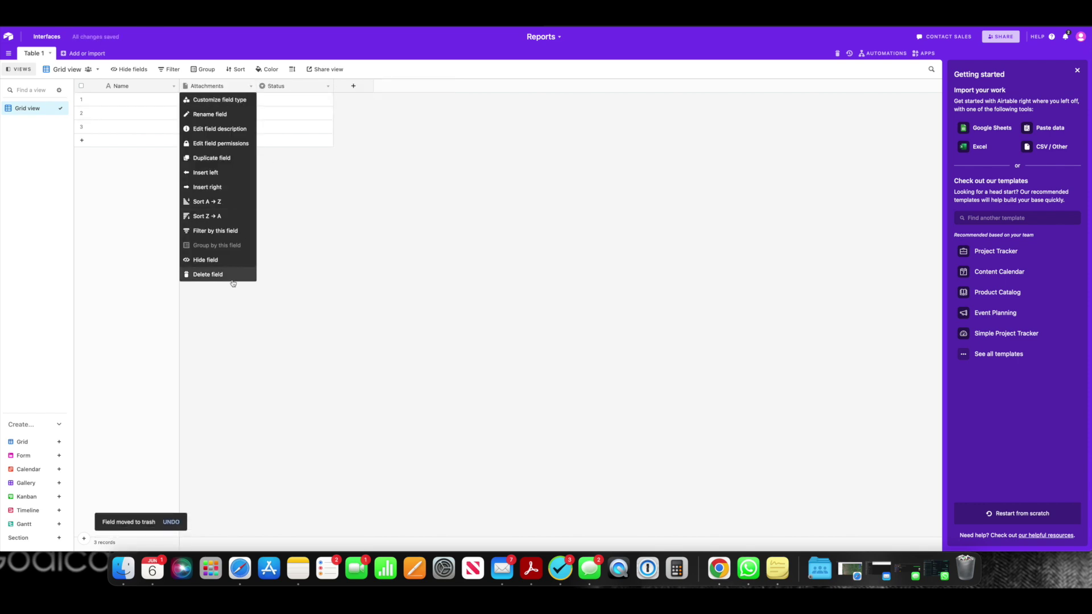
pyautogui.click(208, 275)
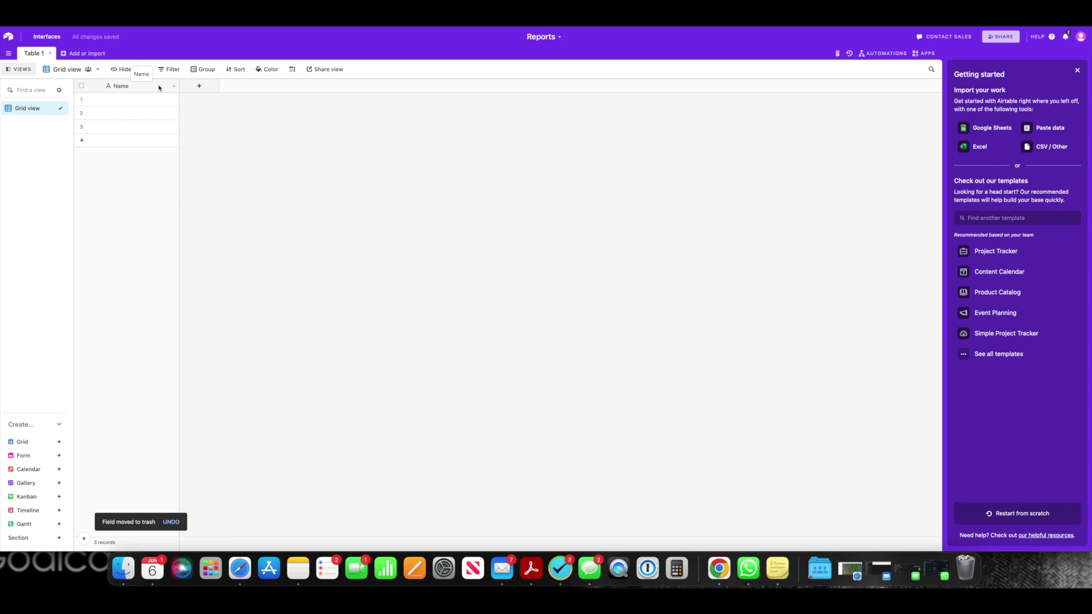
# - Rename the Name field to Month
pyautogui.click(172, 88)
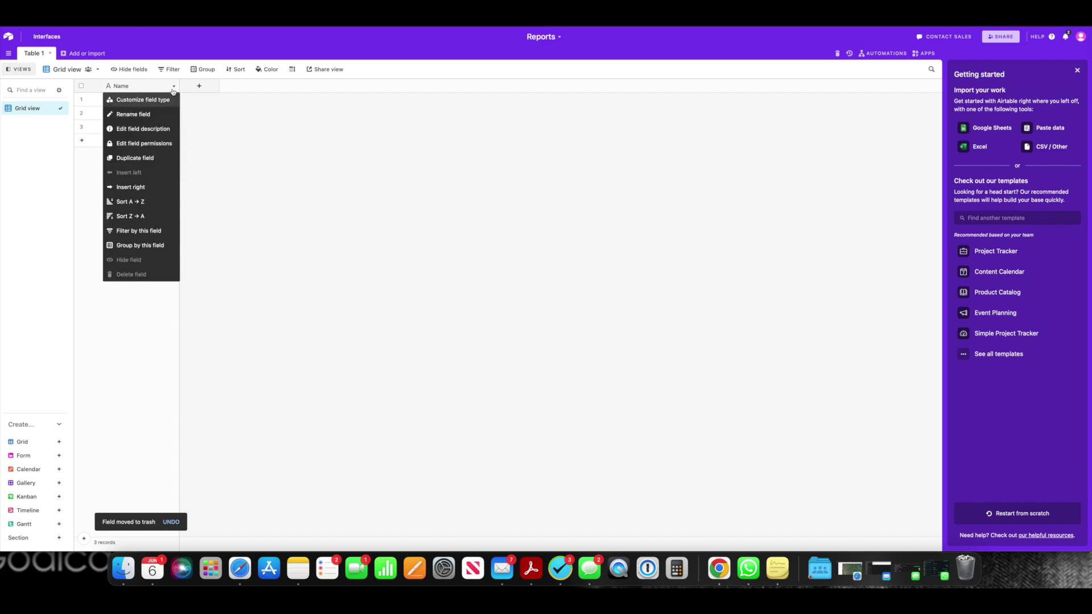
pyautogui.click(159, 114)
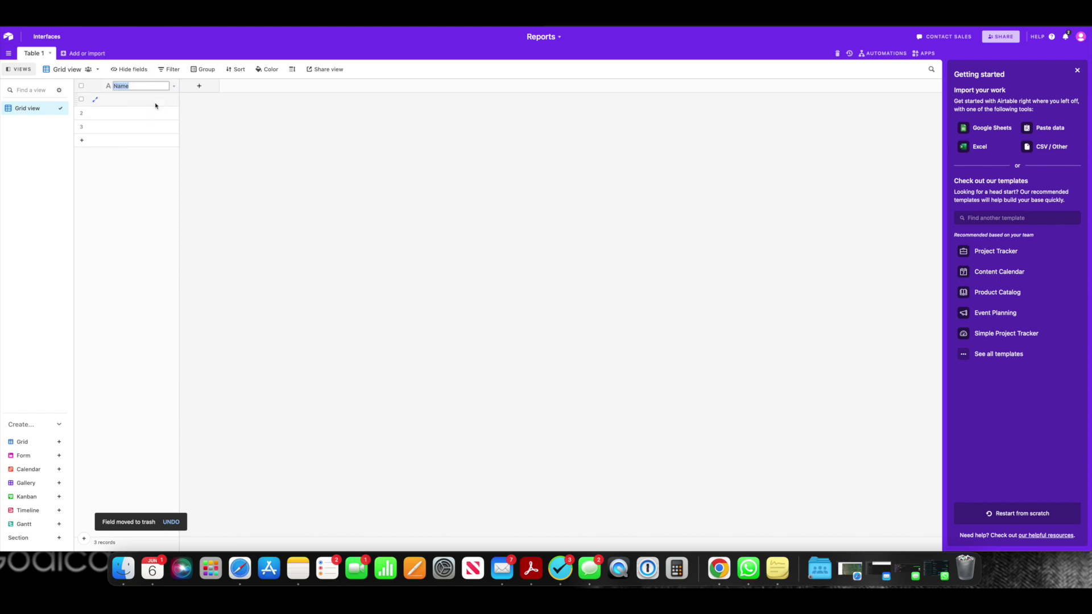
pyautogui.write('Month')
pyautogui.press('Return')
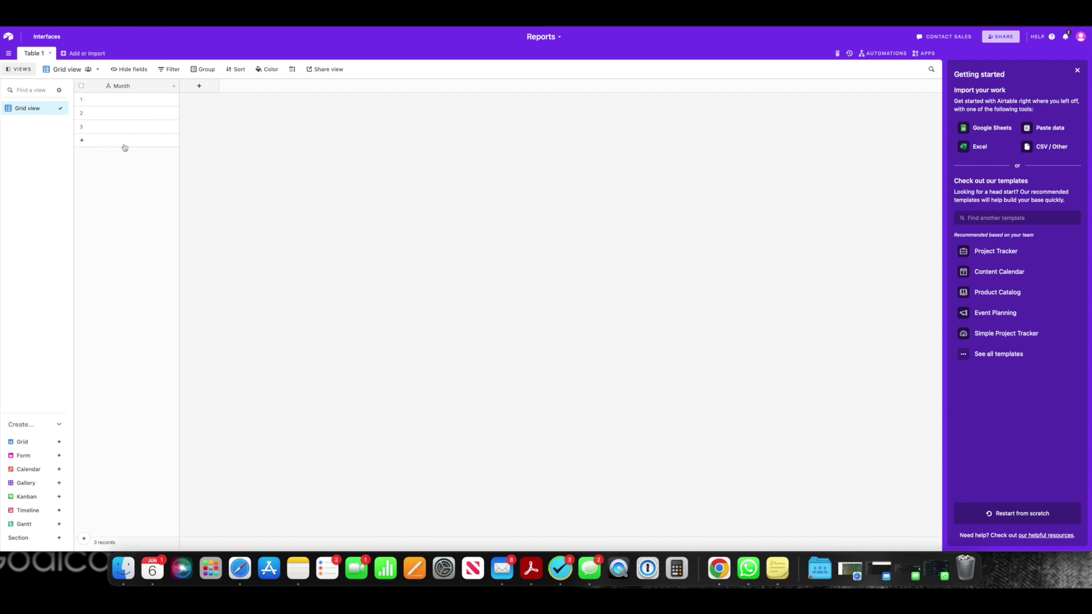
pyautogui.click(66, 54)
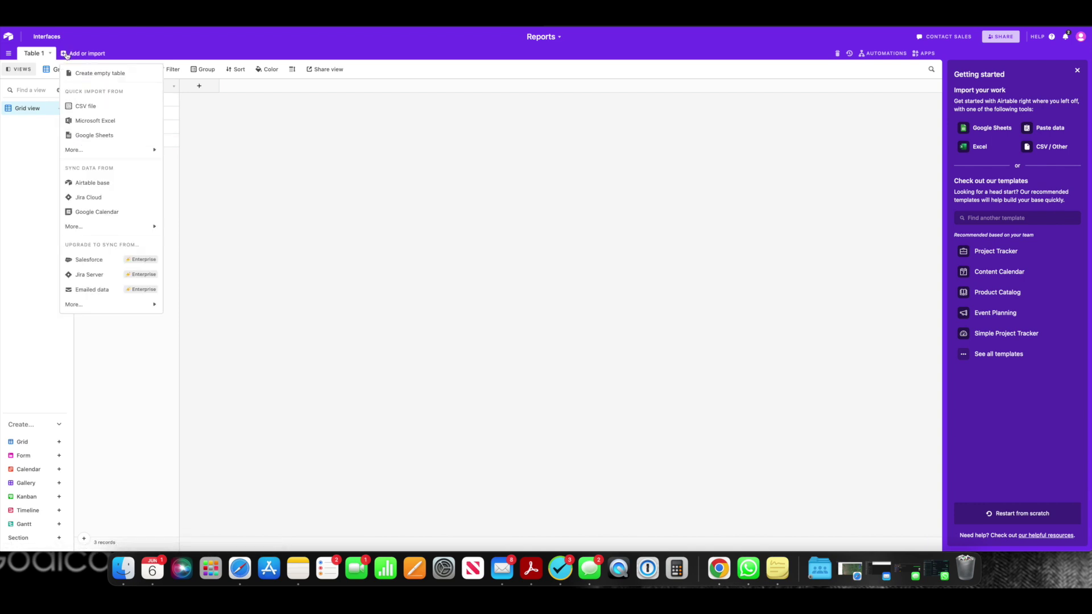
# - Sync the Loads table's Grid view from the TMS My Loads base, keeping all fields
pyautogui.click(124, 189)
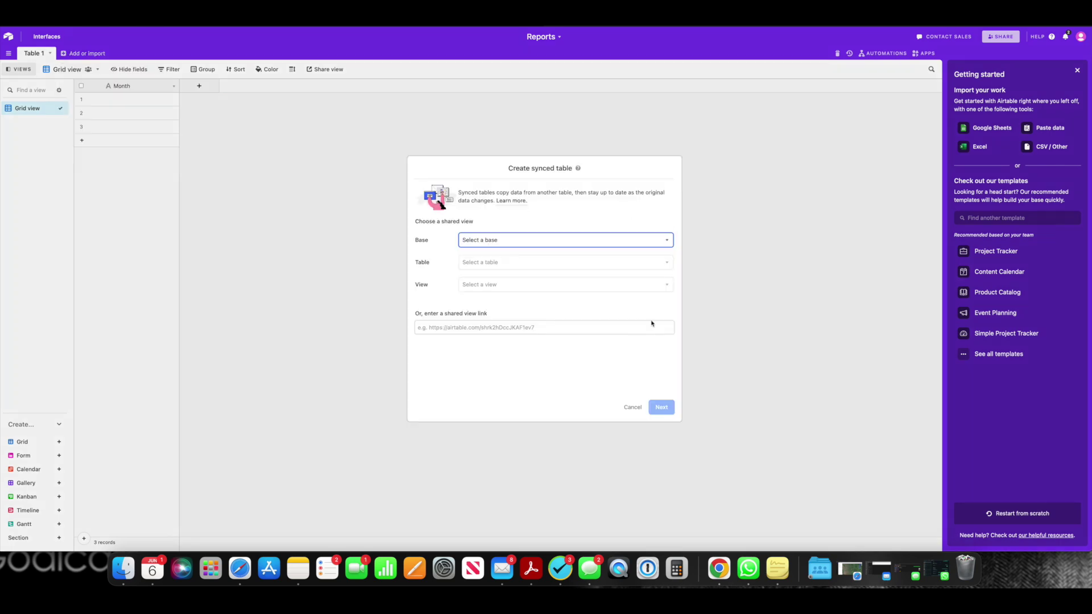
pyautogui.click(551, 240)
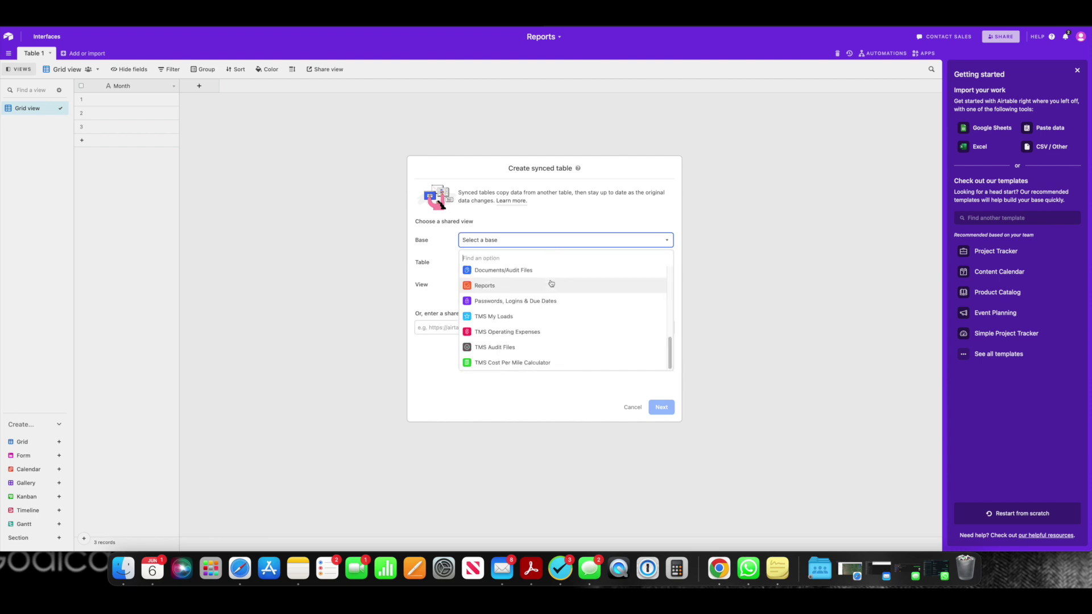
pyautogui.click(506, 317)
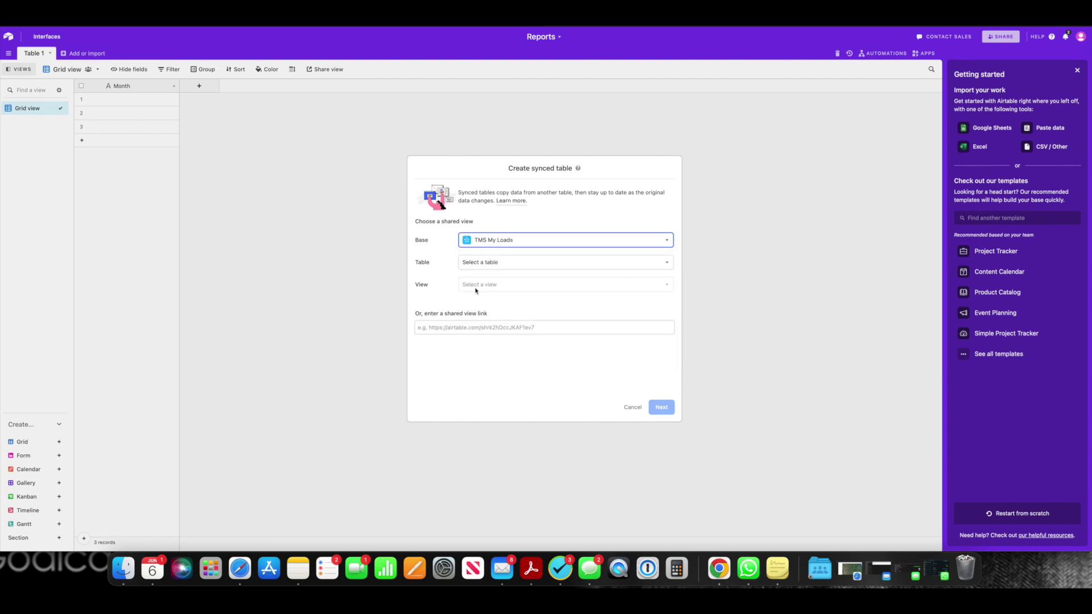
pyautogui.click(505, 266)
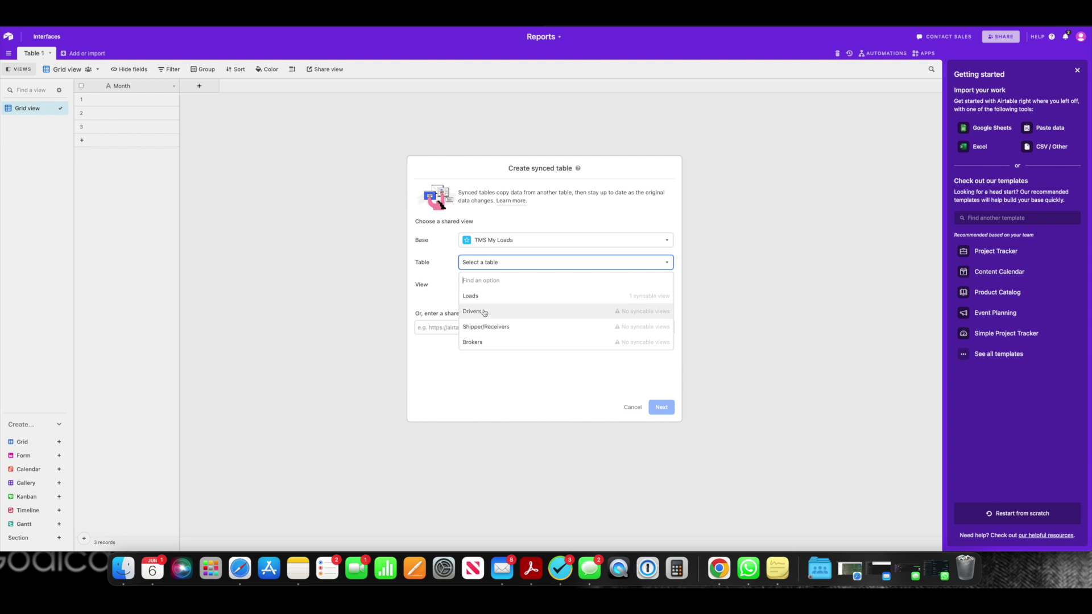
pyautogui.click(485, 296)
pyautogui.click(486, 286)
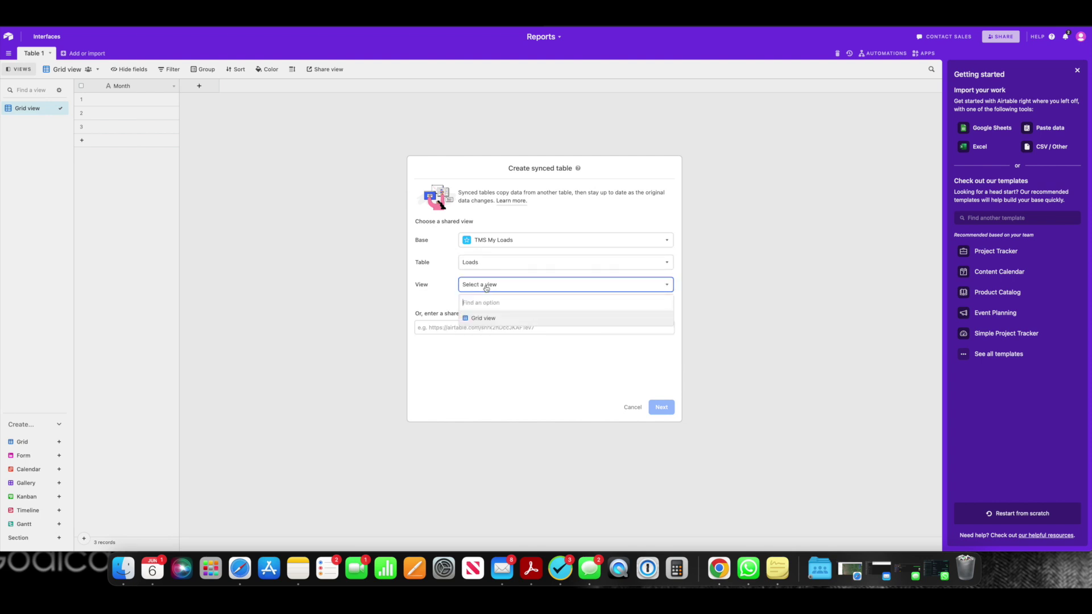
pyautogui.click(491, 322)
pyautogui.click(663, 409)
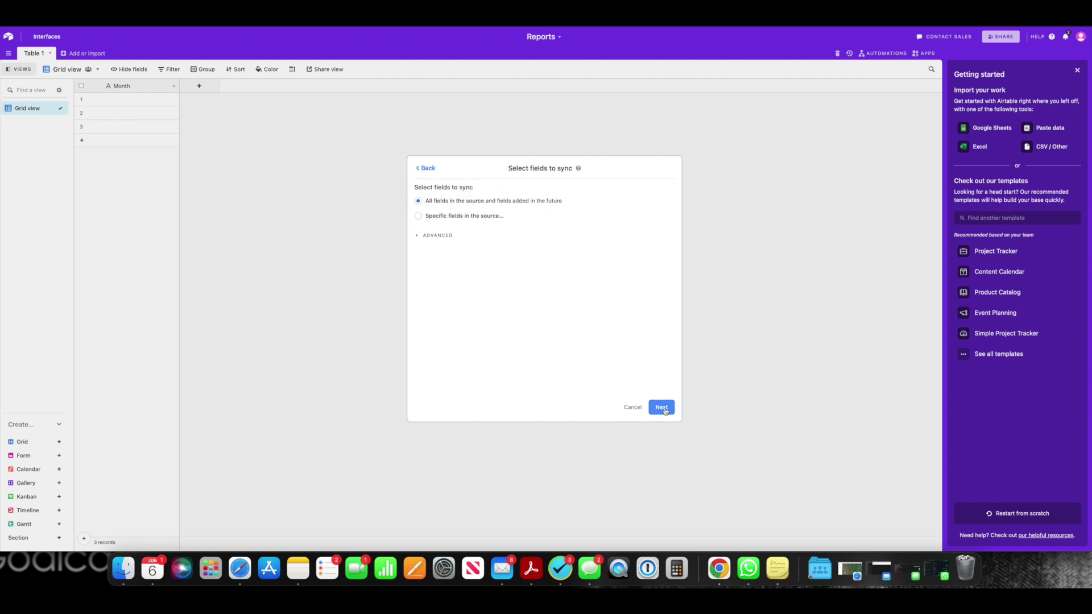
pyautogui.click(662, 409)
pyautogui.click(653, 409)
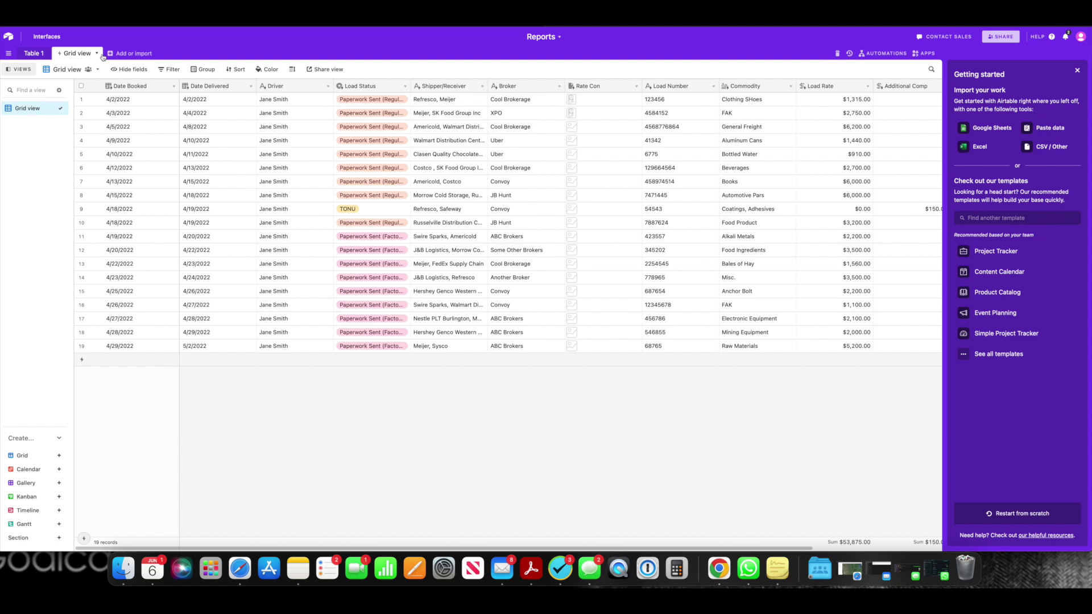
# - Rename the new synced table to Loads
pyautogui.click(97, 53)
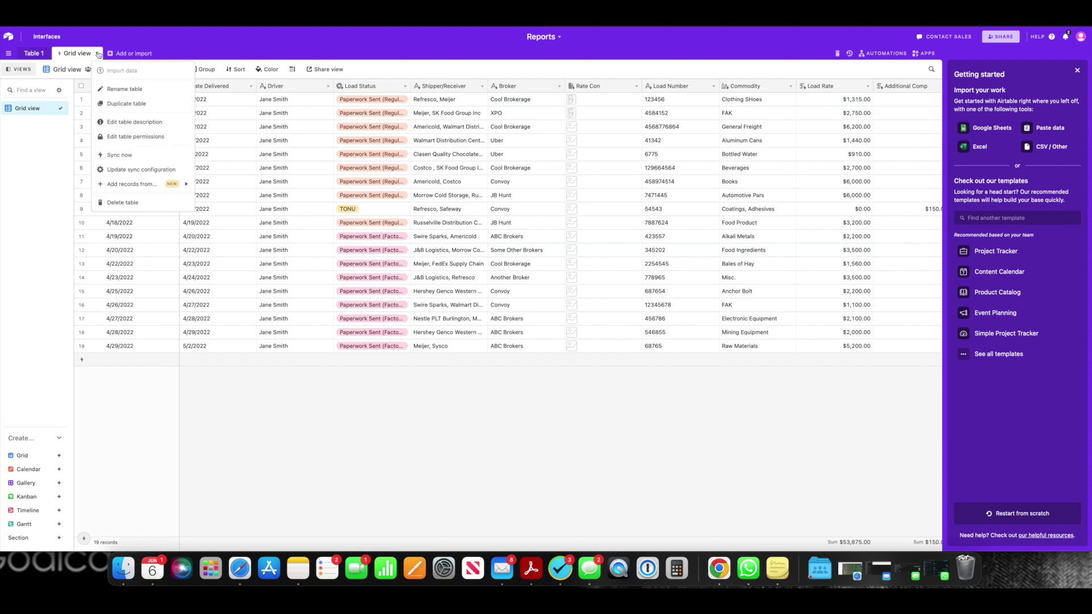
pyautogui.click(114, 89)
pyautogui.write('Loa')
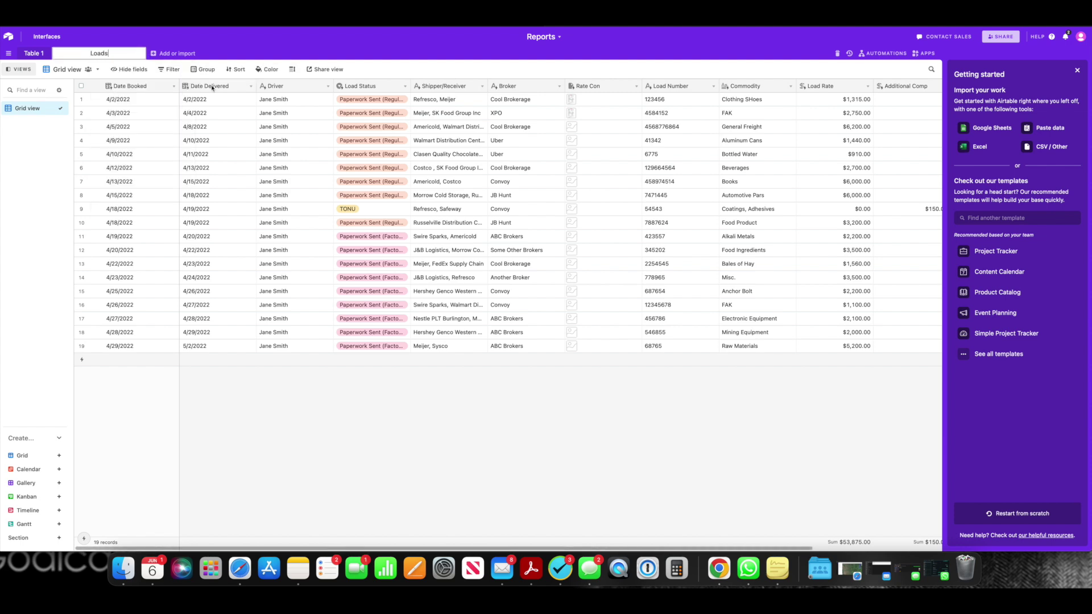
pyautogui.write('ds')
pyautogui.press('Return')
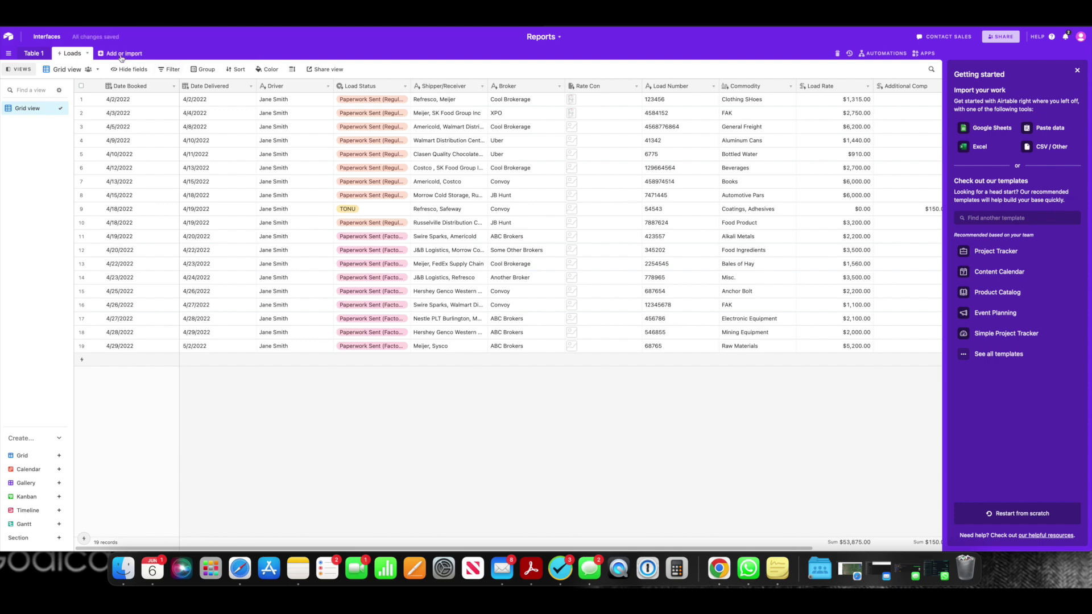
# - Sync the Operating Expenses table's Grid view from the TMS Operating Expenses base
pyautogui.click(121, 55)
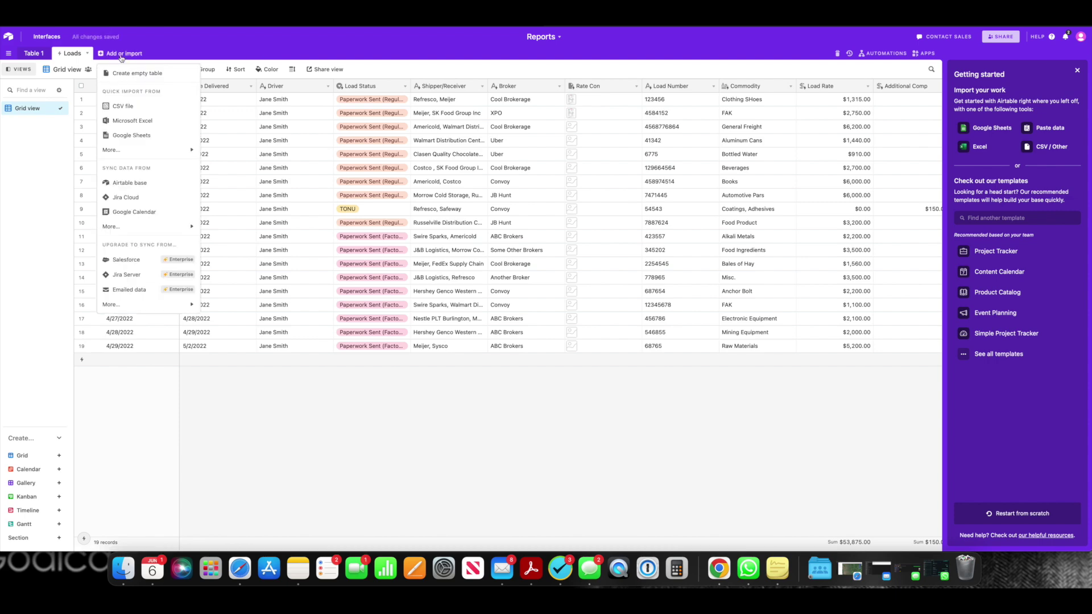
pyautogui.click(141, 184)
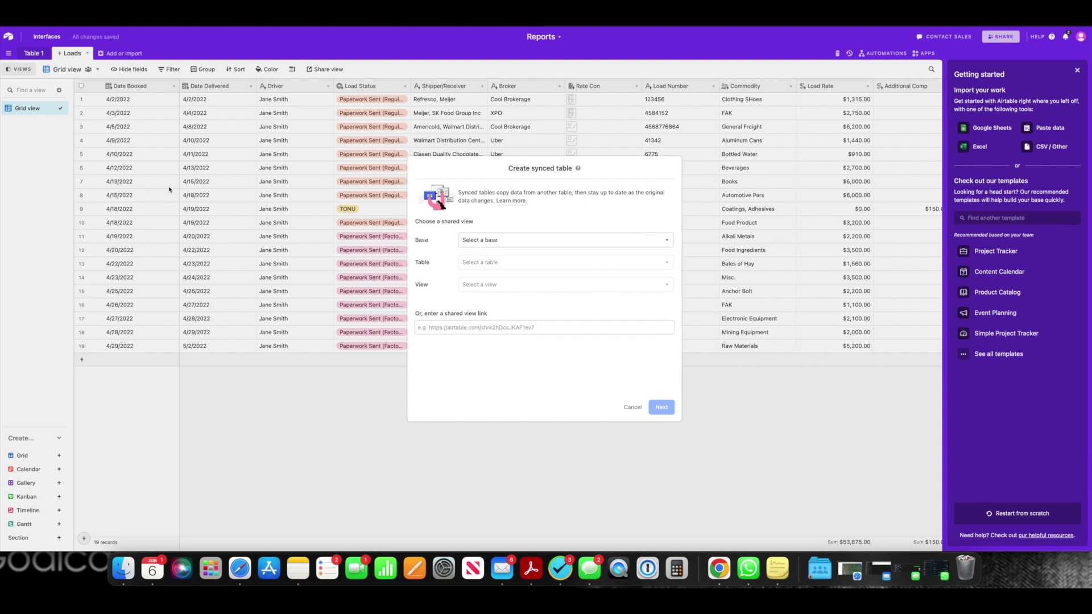
pyautogui.click(517, 241)
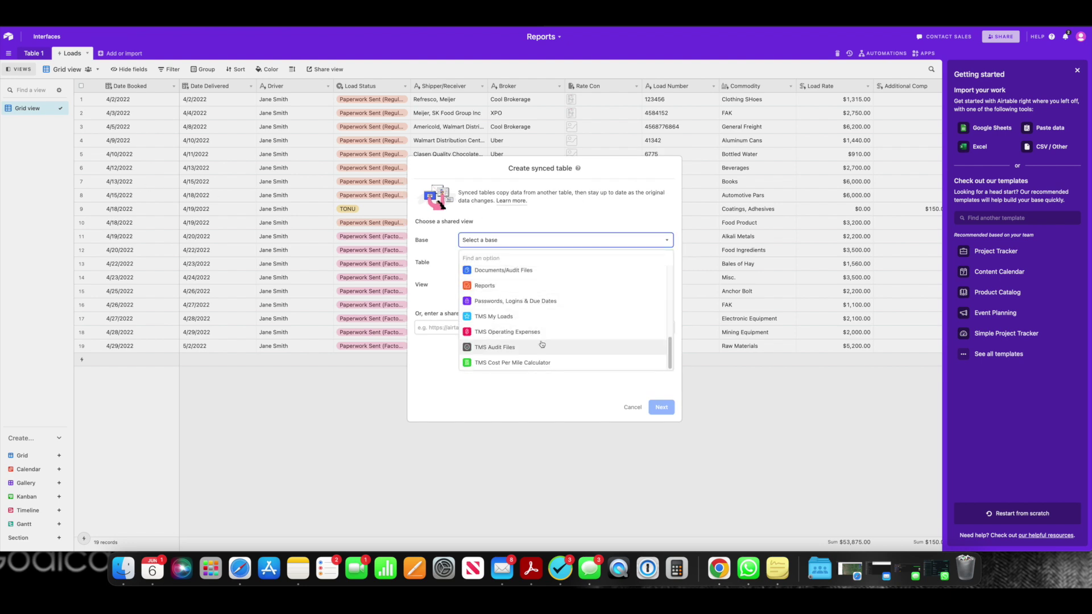
pyautogui.click(506, 331)
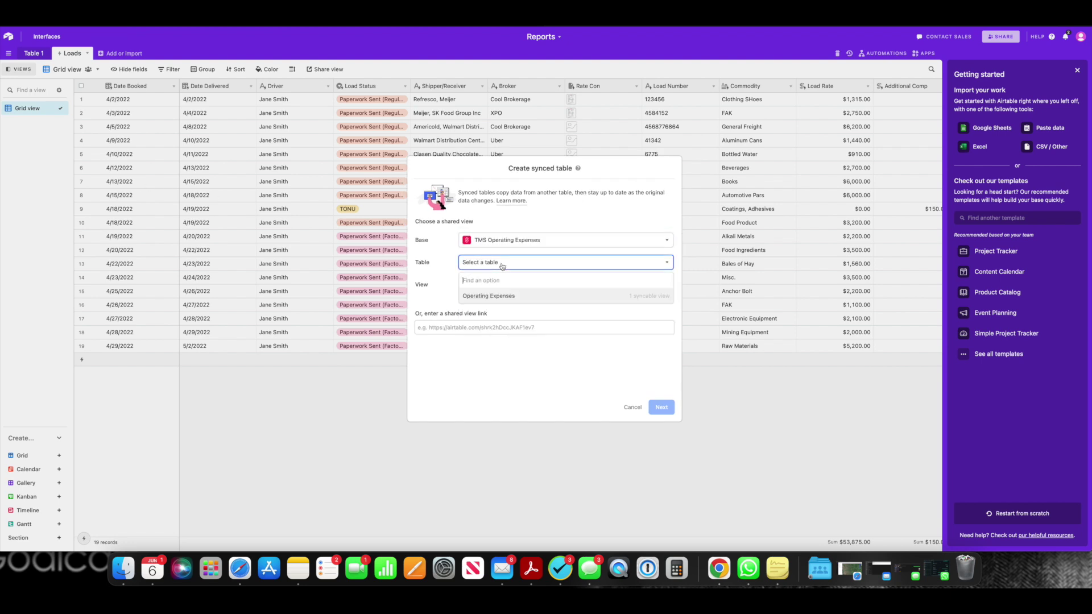
pyautogui.click(504, 295)
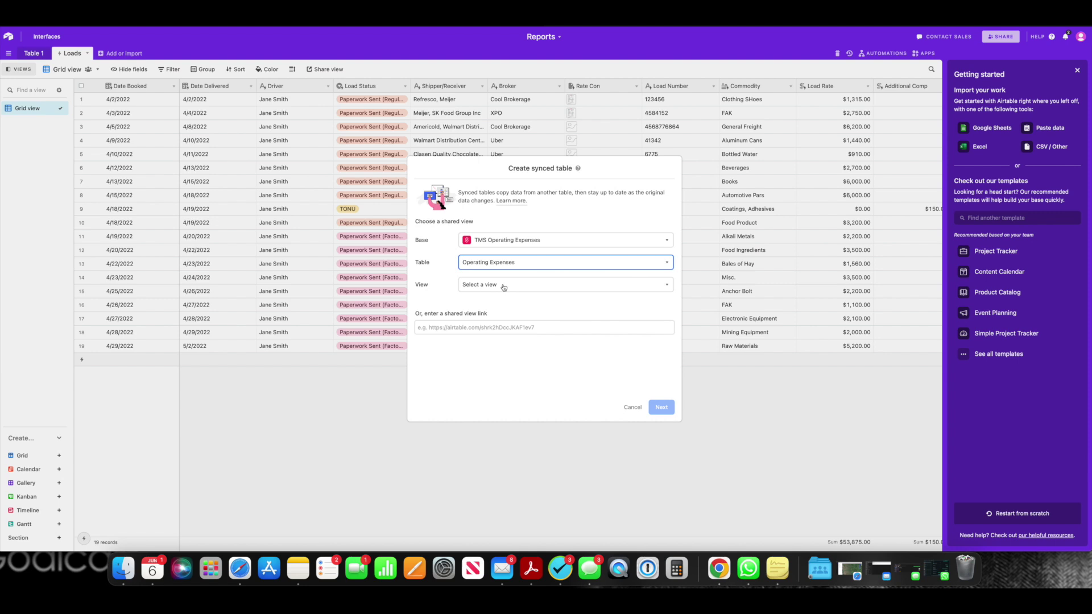
pyautogui.click(503, 288)
pyautogui.click(499, 317)
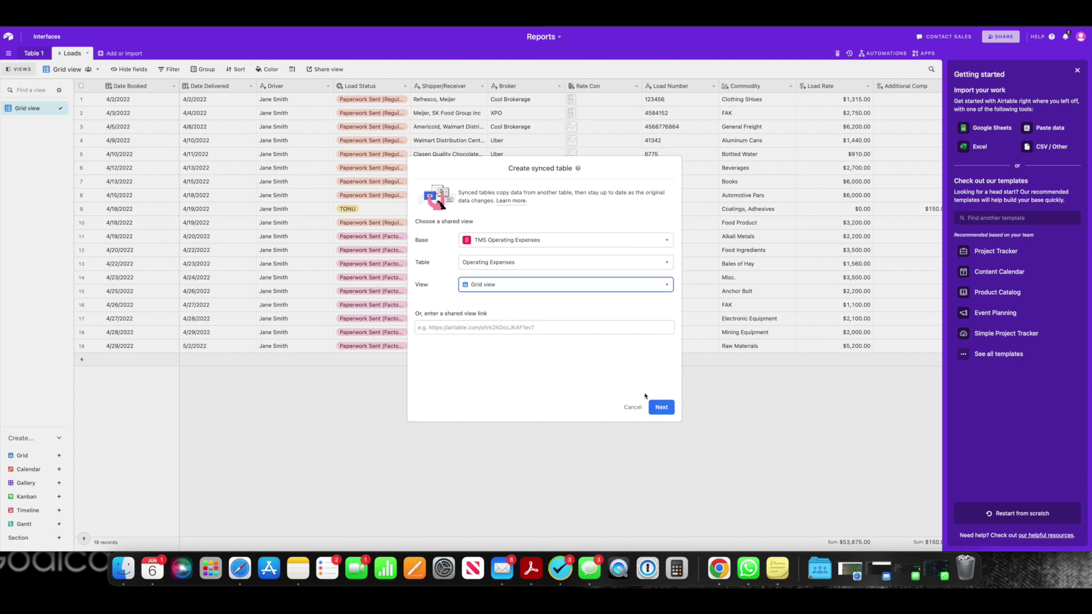
pyautogui.click(661, 407)
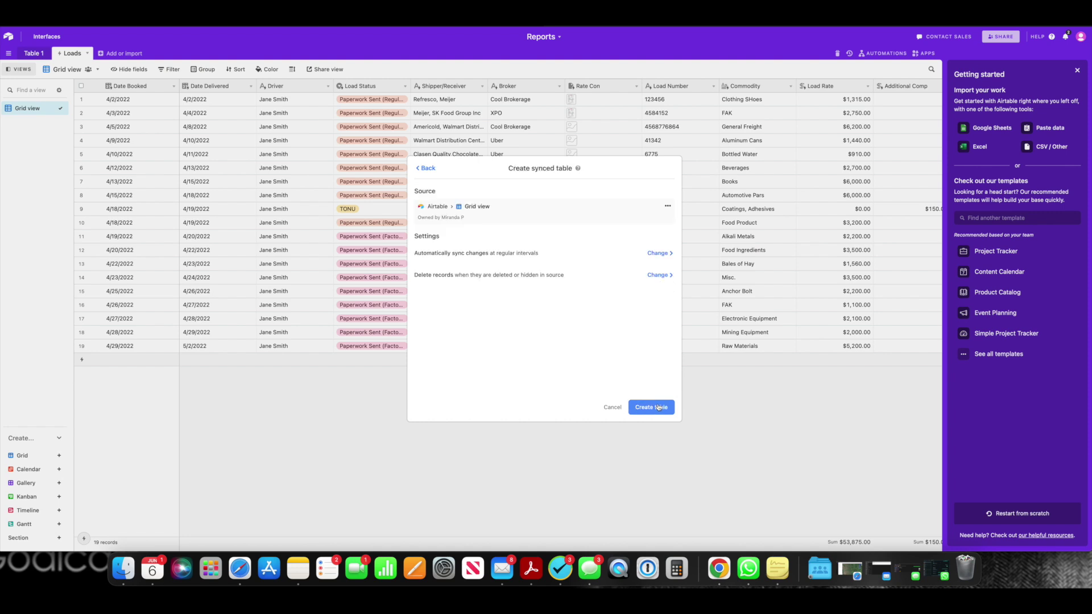
pyautogui.click(651, 408)
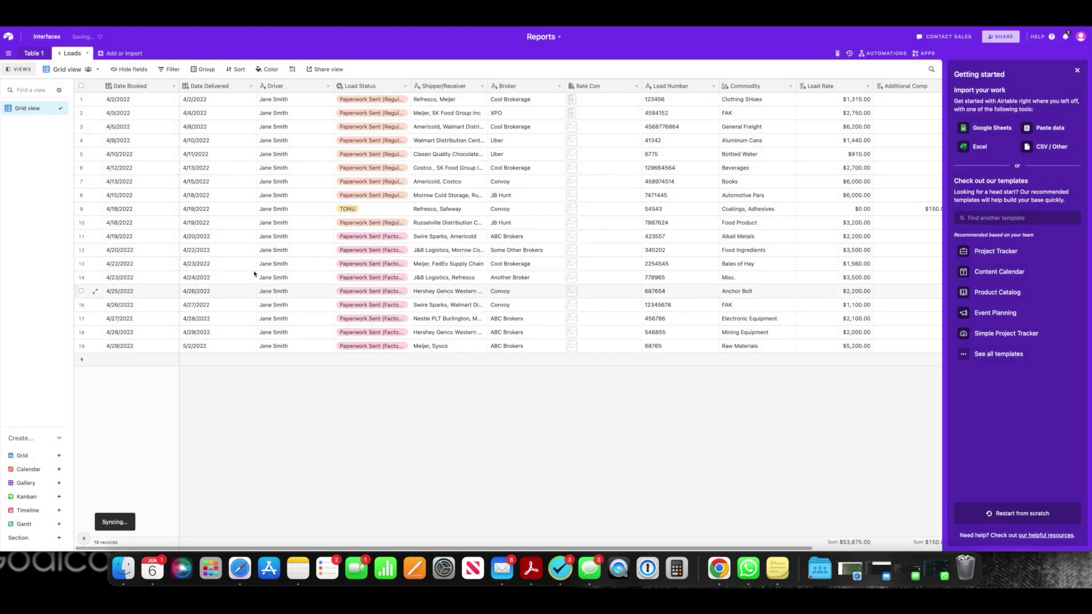
pyautogui.click(137, 55)
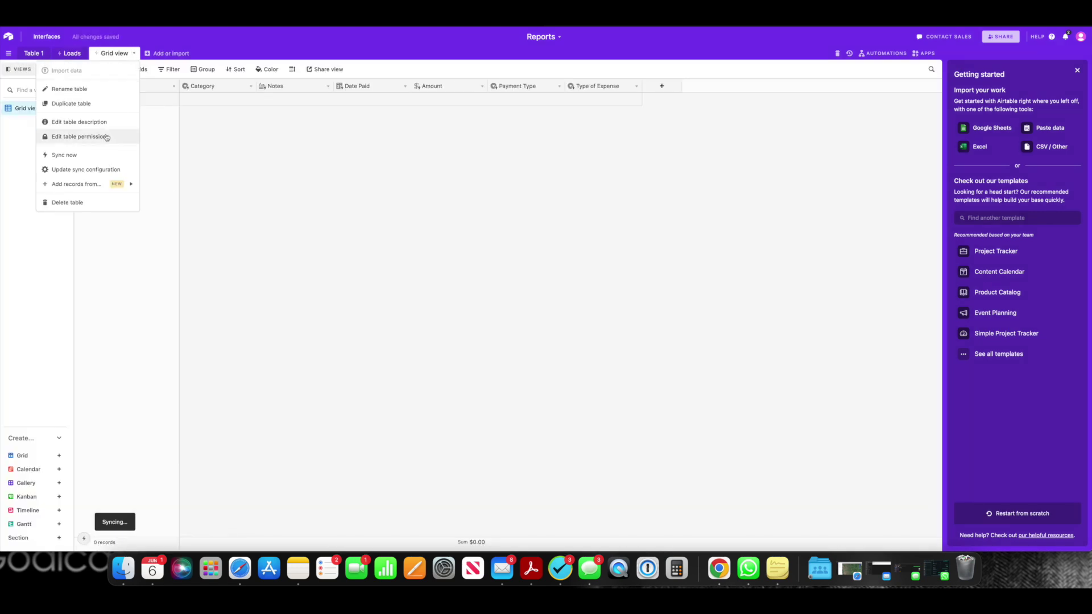
# - Review the Loads and Expenses tables, then rename Table 1 to Report
pyautogui.click(80, 54)
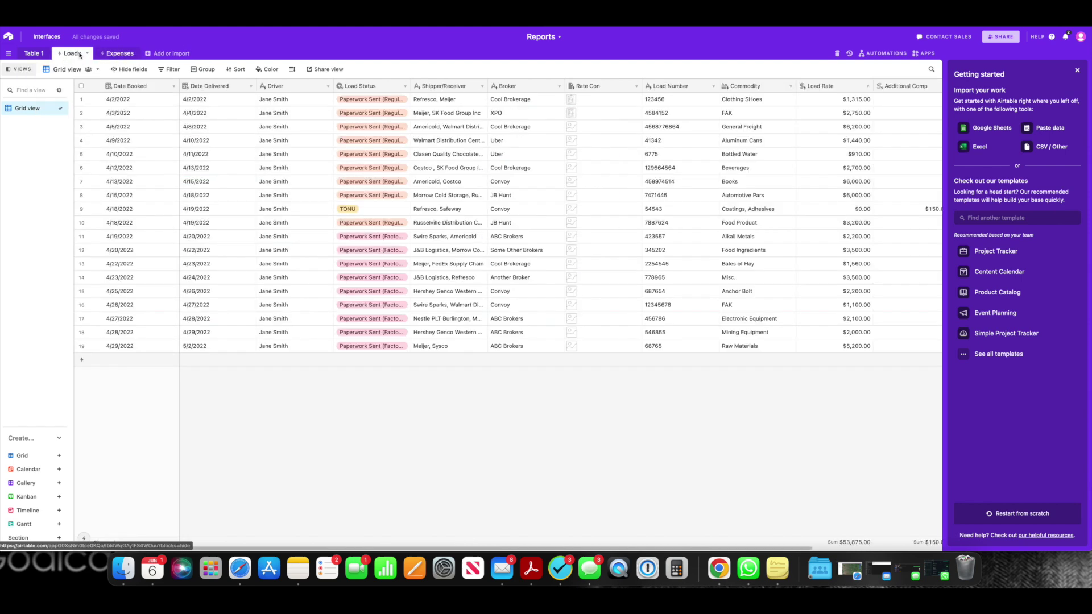
pyautogui.click(122, 57)
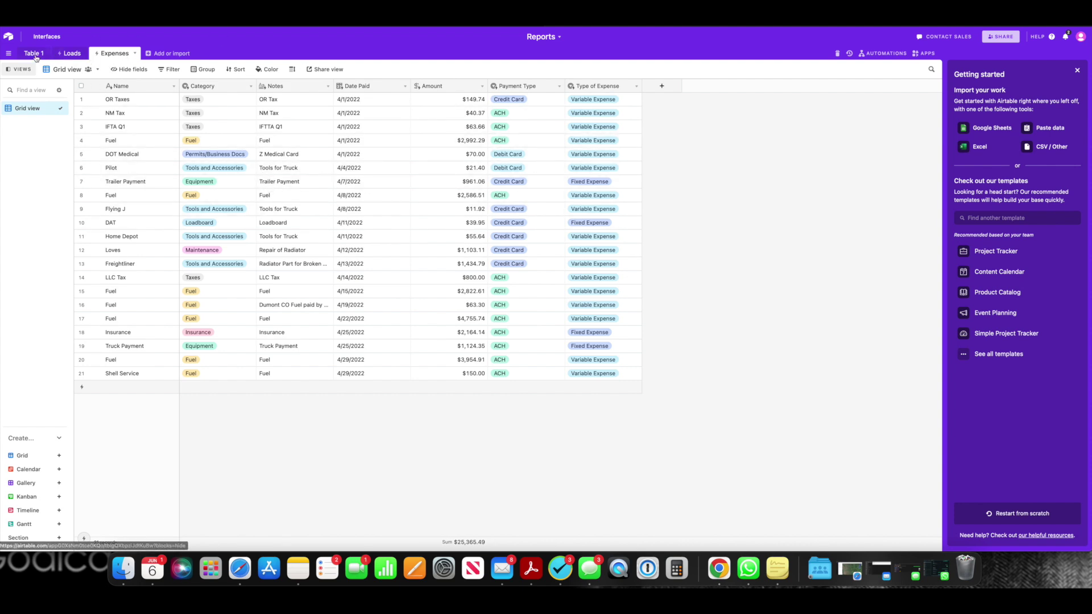
pyautogui.click(53, 55)
pyautogui.click(51, 54)
pyautogui.click(70, 89)
pyautogui.write('Report')
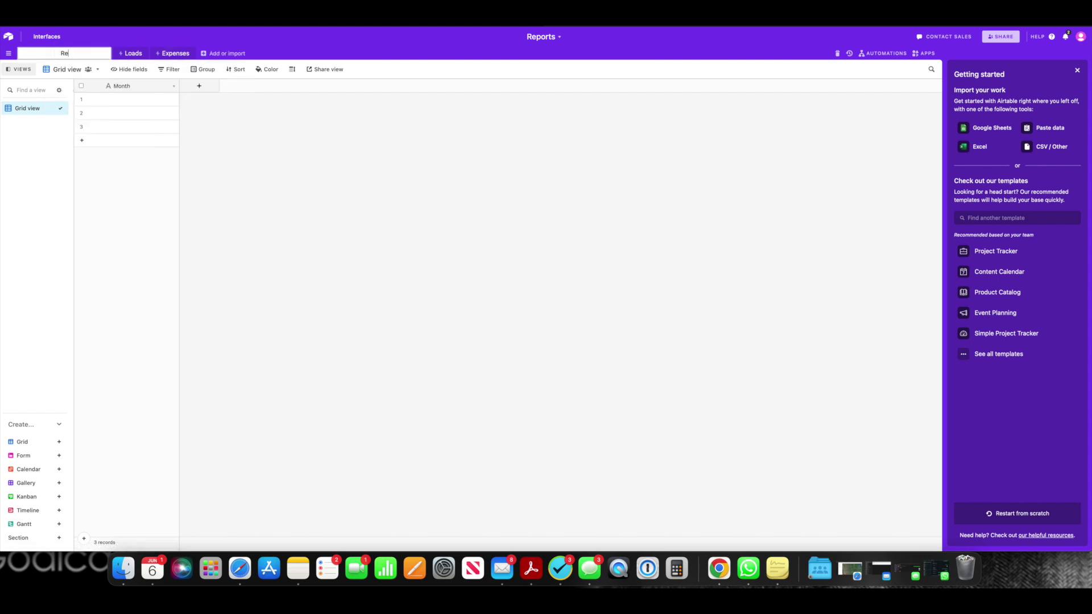
pyautogui.press('Return')
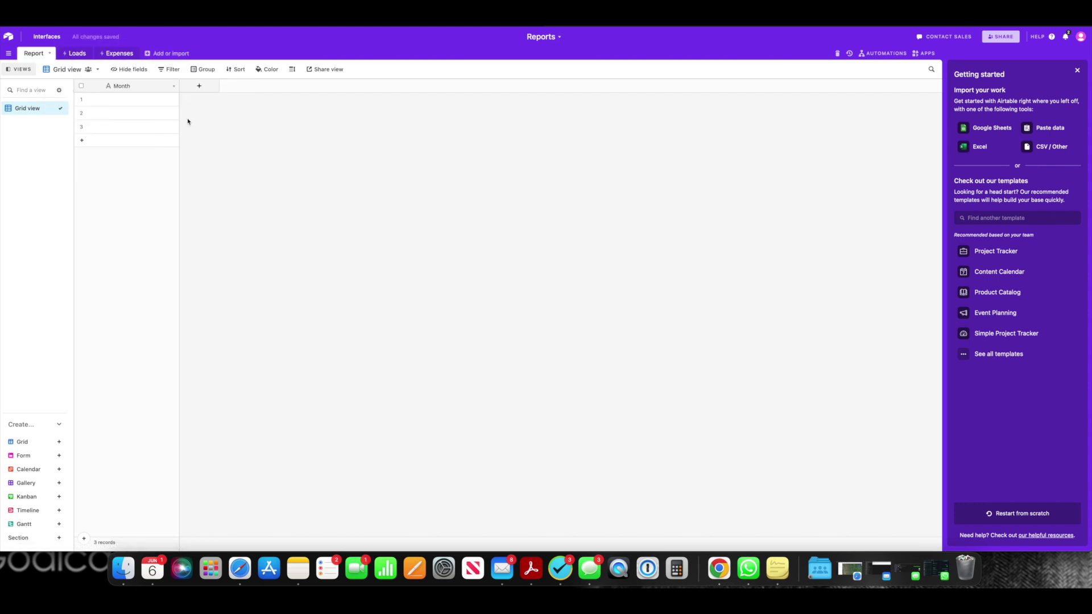
# - Add a Loads field to Report linking to the Loads table
pyautogui.click(202, 89)
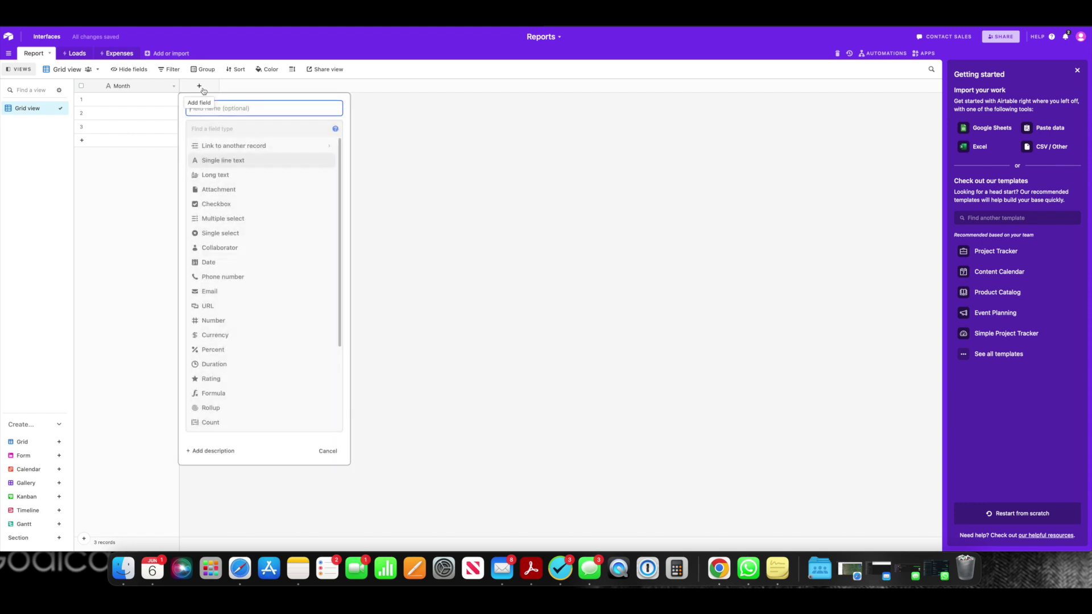
pyautogui.click(259, 149)
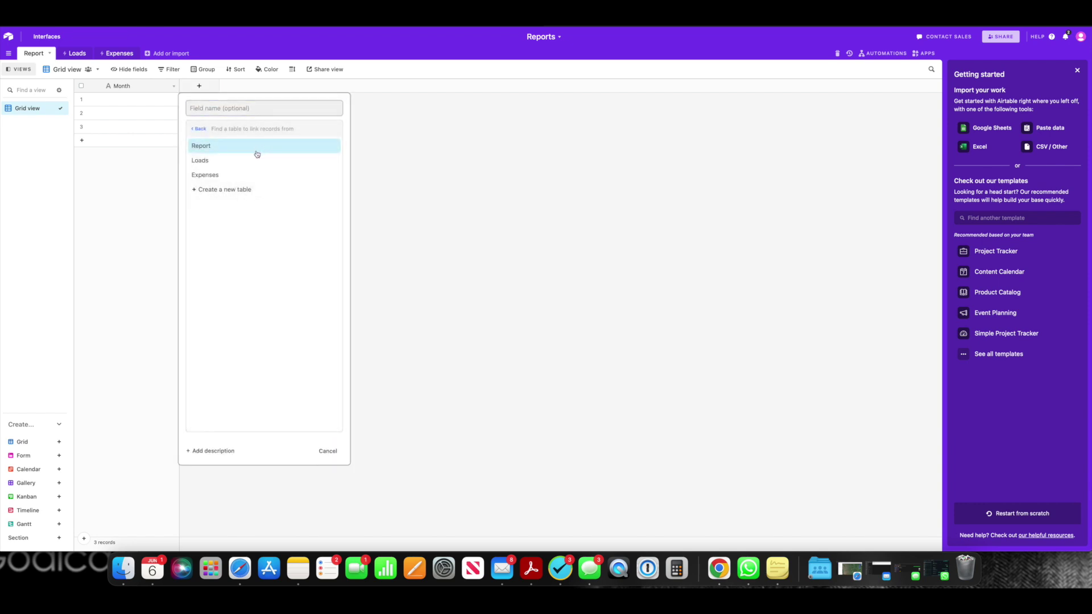
pyautogui.click(249, 162)
pyautogui.click(250, 107)
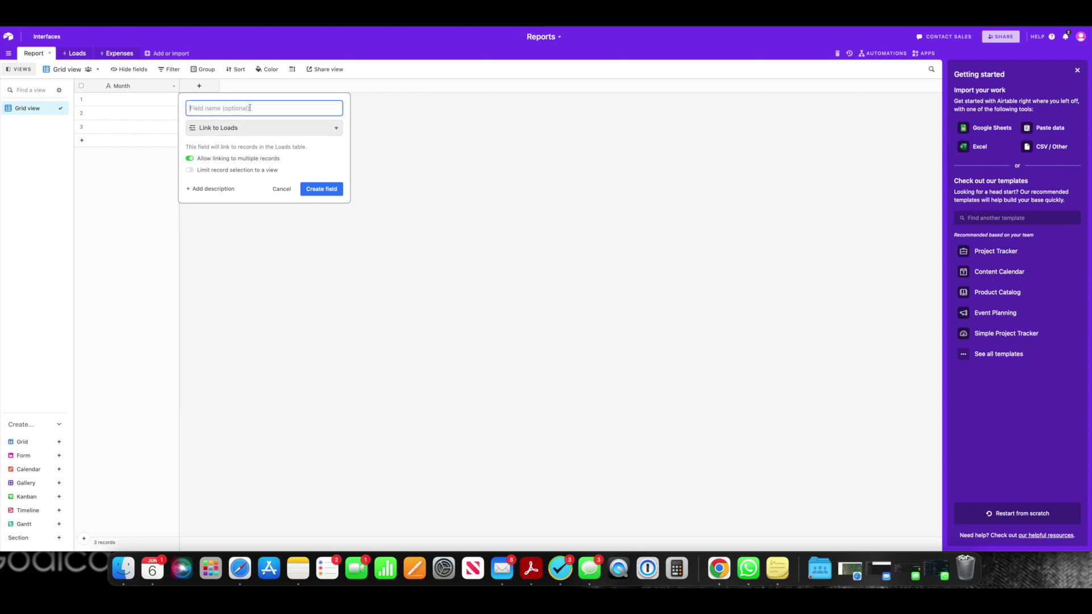
pyautogui.write('Loads')
pyautogui.click(324, 189)
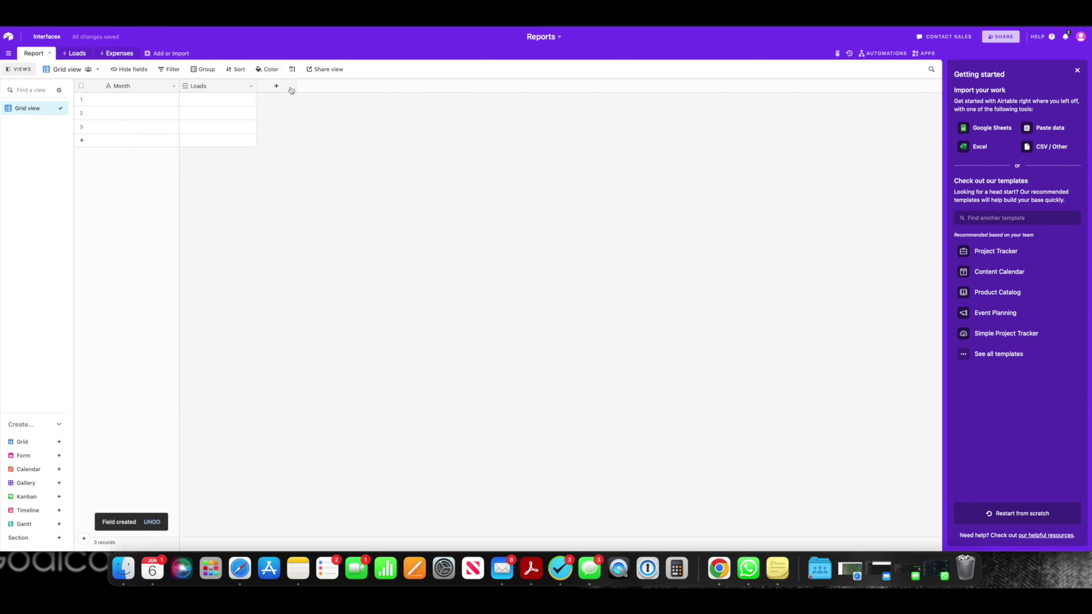
# - Add an Expenses field linking to the Expenses table
pyautogui.click(290, 88)
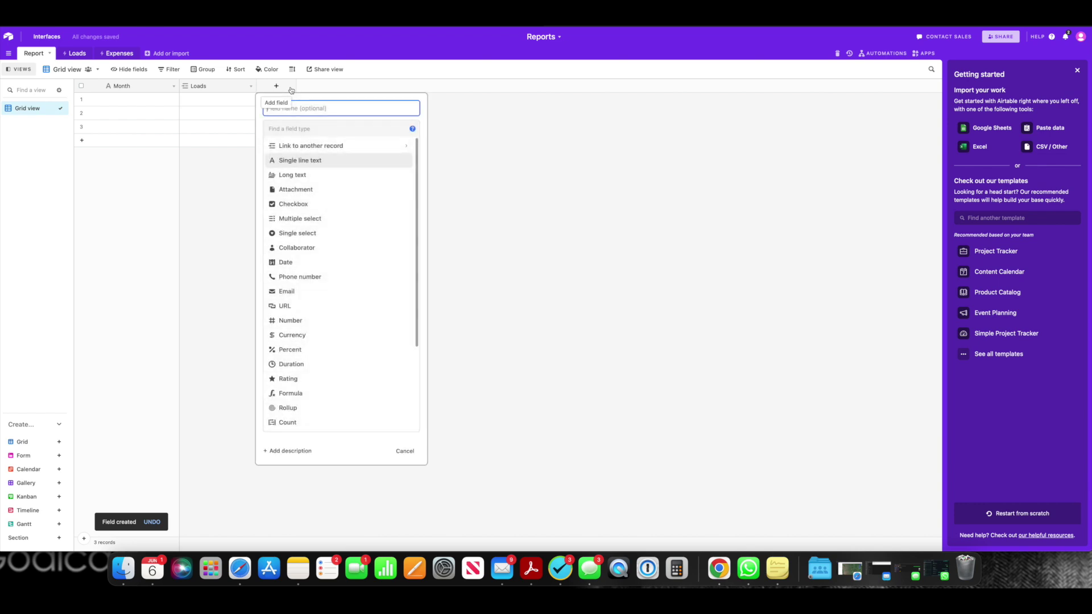
pyautogui.click(305, 146)
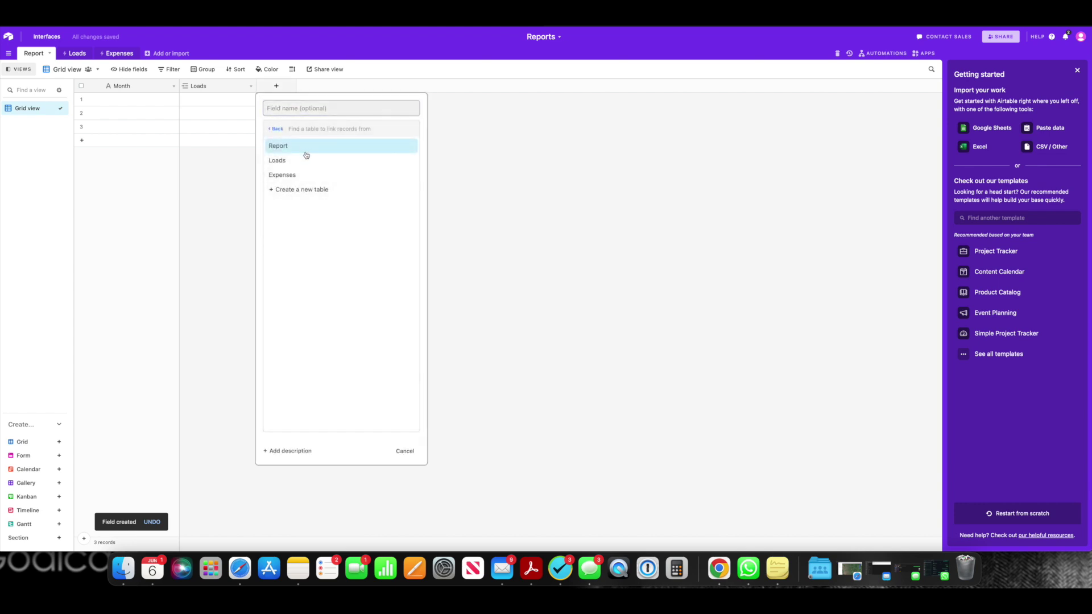
pyautogui.click(307, 175)
pyautogui.click(313, 108)
pyautogui.write('E')
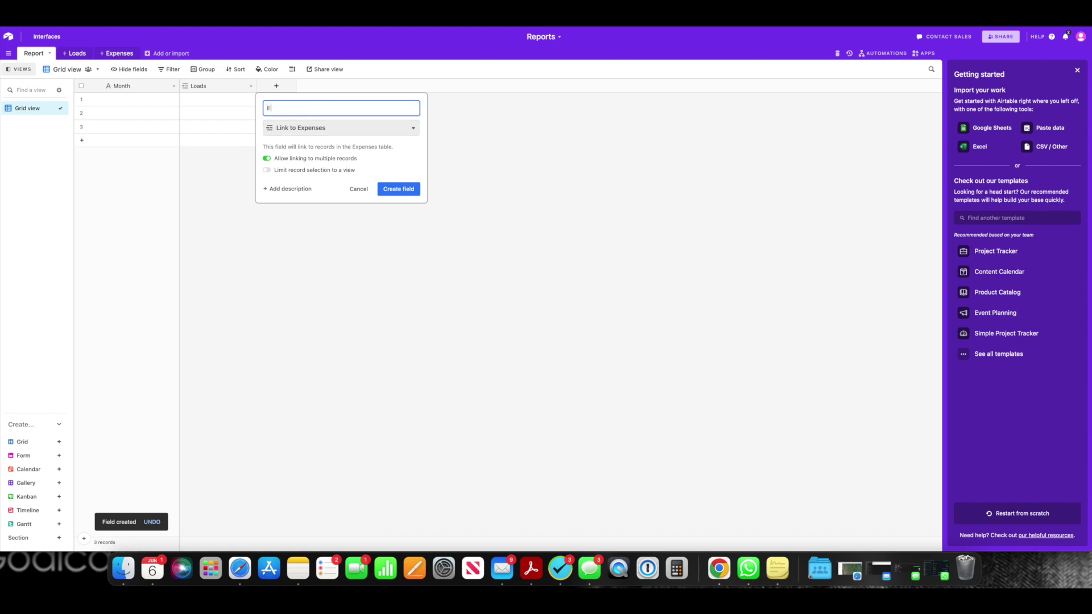
pyautogui.write('xpenses')
pyautogui.press('Return')
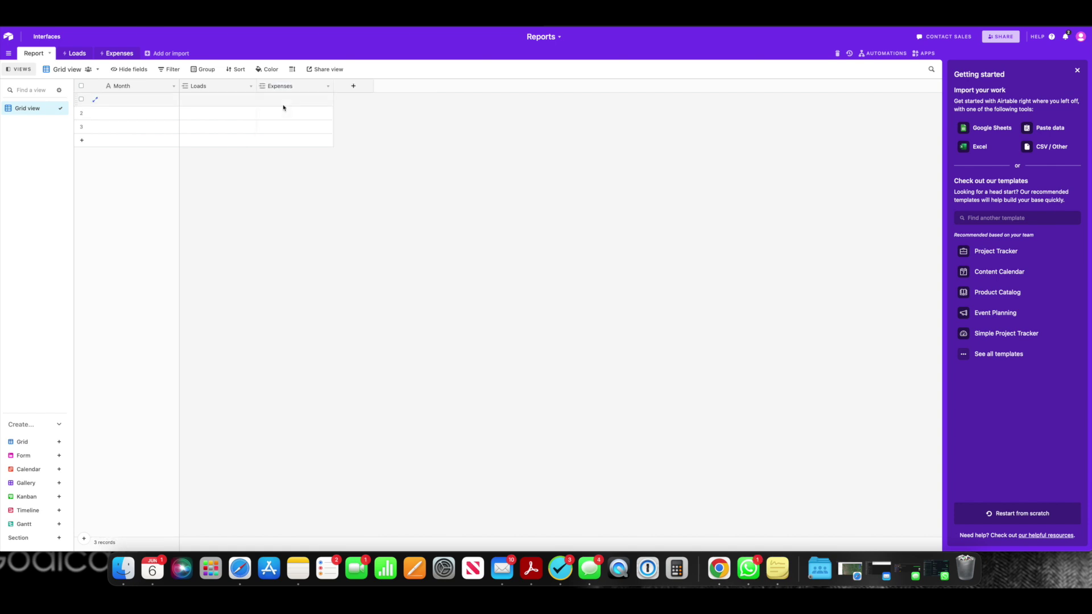
# - Enter April 2022 as the Month of the first Report row
pyautogui.click(114, 103)
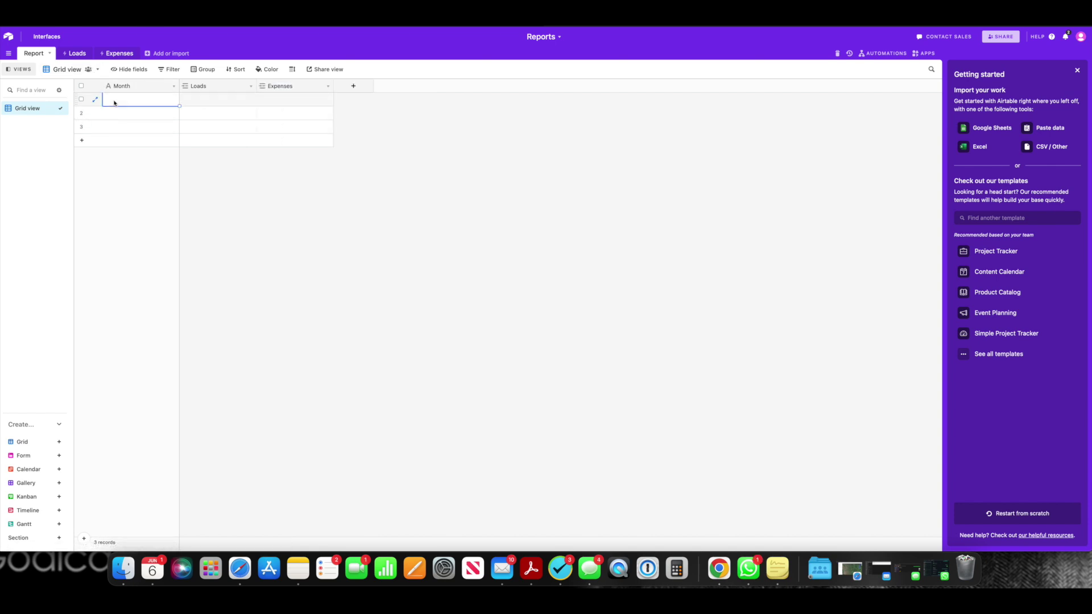
pyautogui.write('April 2022')
pyautogui.click(495, 161)
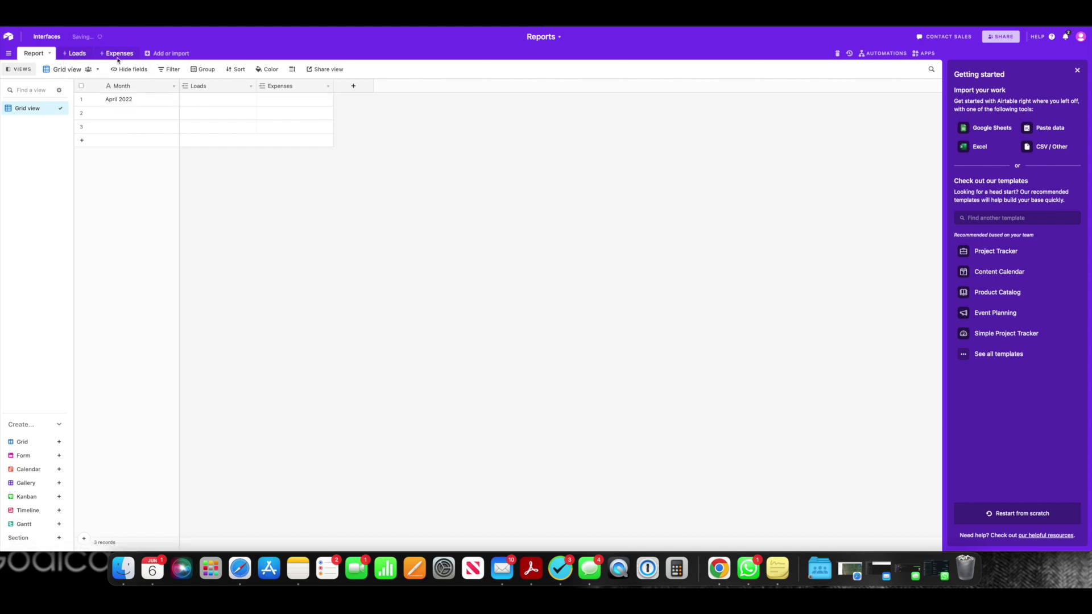
# - Link the 4/2/2022, 4/3/2022 and 4/5/2022 loads to April 2022
pyautogui.click(219, 105)
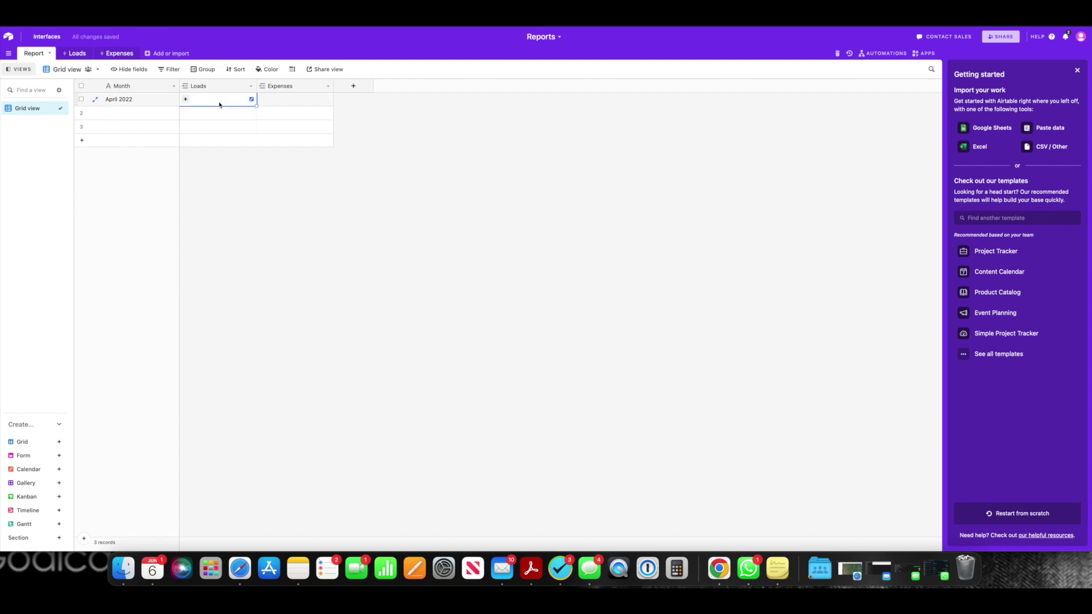
pyautogui.click(185, 99)
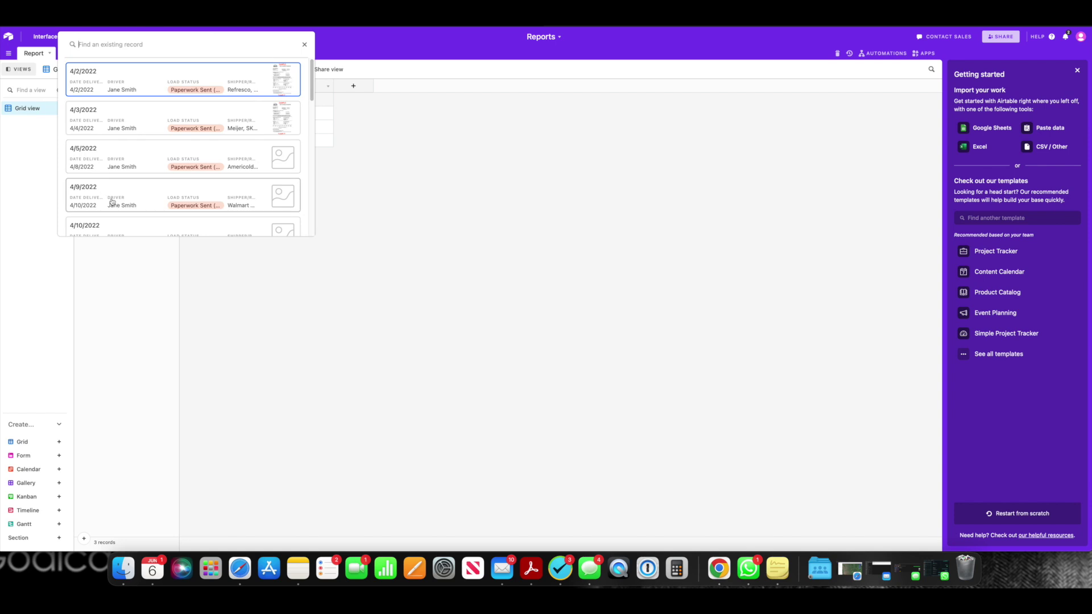
pyautogui.click(139, 67)
pyautogui.click(221, 99)
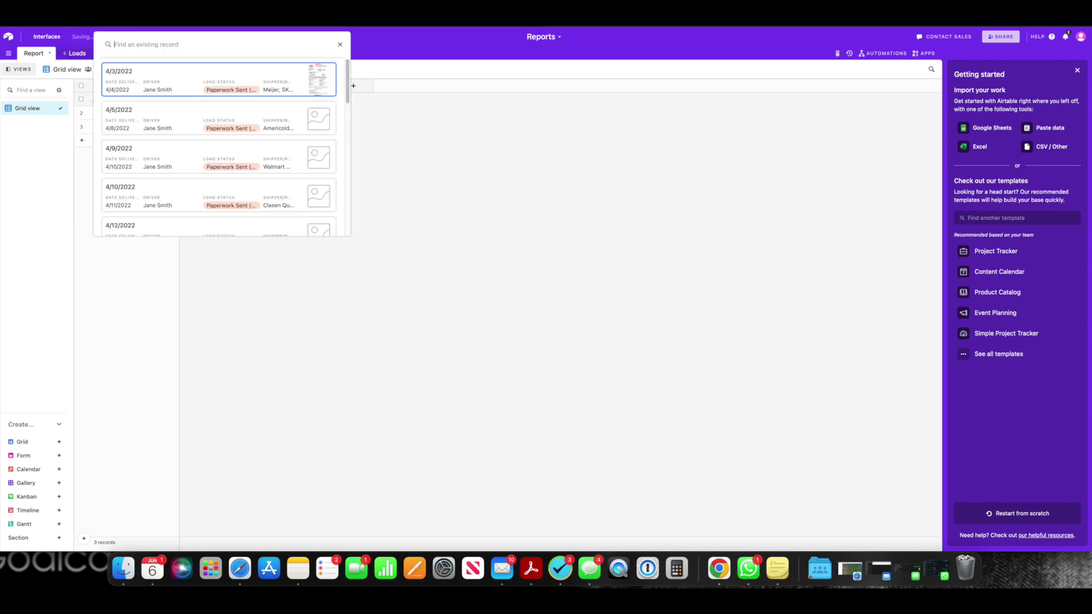
pyautogui.click(228, 82)
pyautogui.click(224, 108)
pyautogui.click(264, 114)
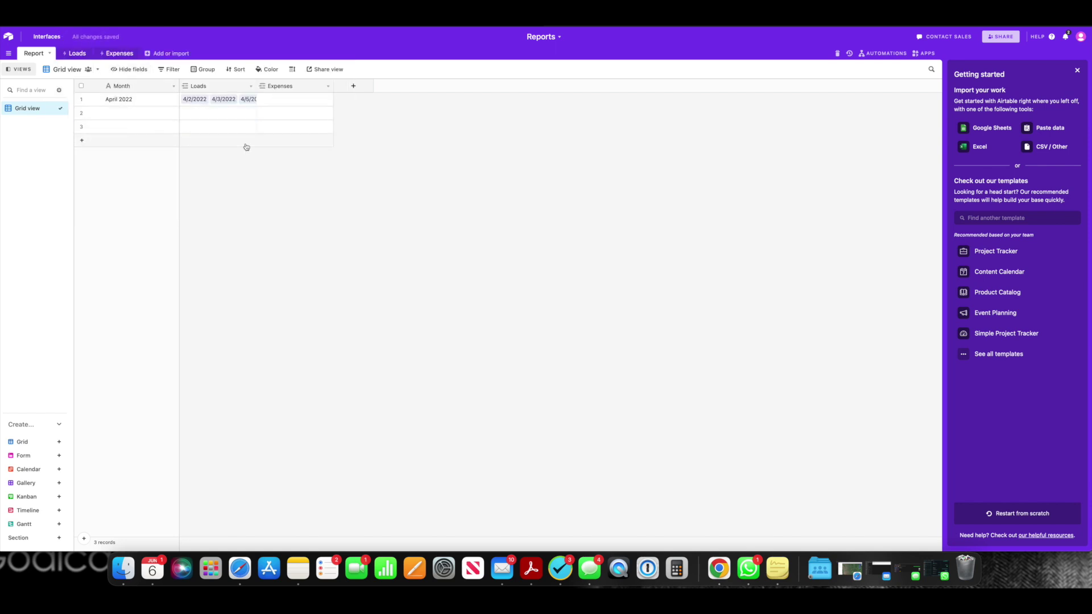
pyautogui.click(278, 103)
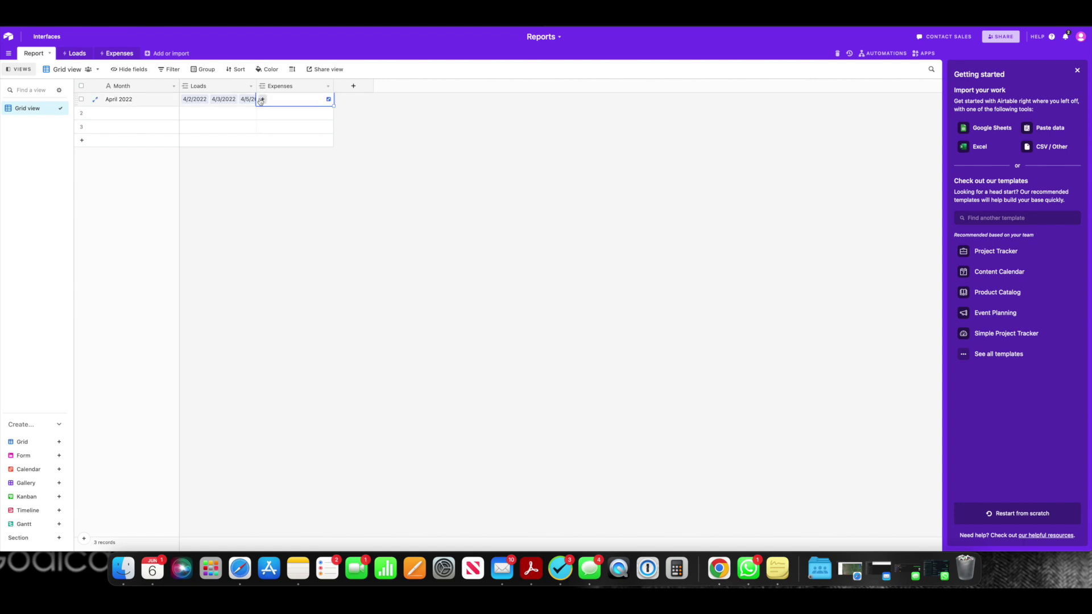
# - Link the OR Taxes, NM Tax and IFTA Q1 expenses to the April 2022 record
pyautogui.click(263, 99)
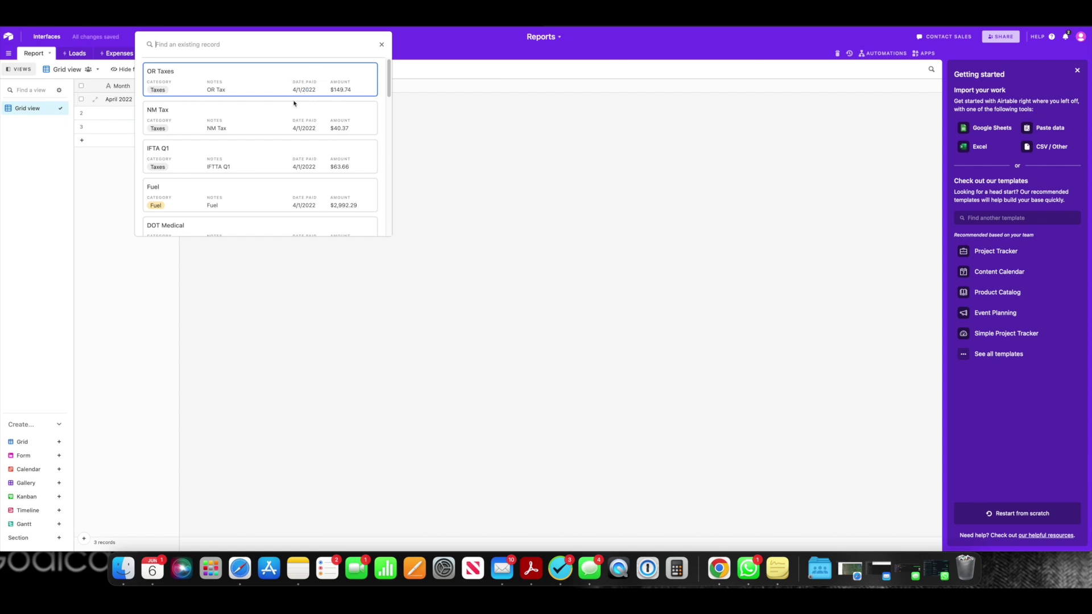
pyautogui.click(293, 100)
pyautogui.click(295, 101)
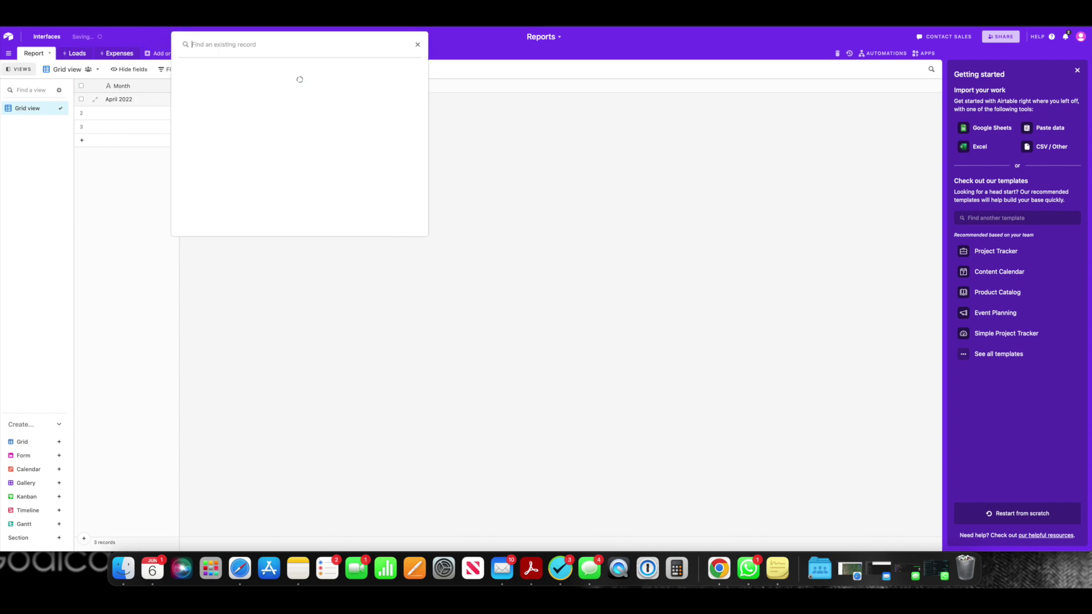
pyautogui.click(295, 107)
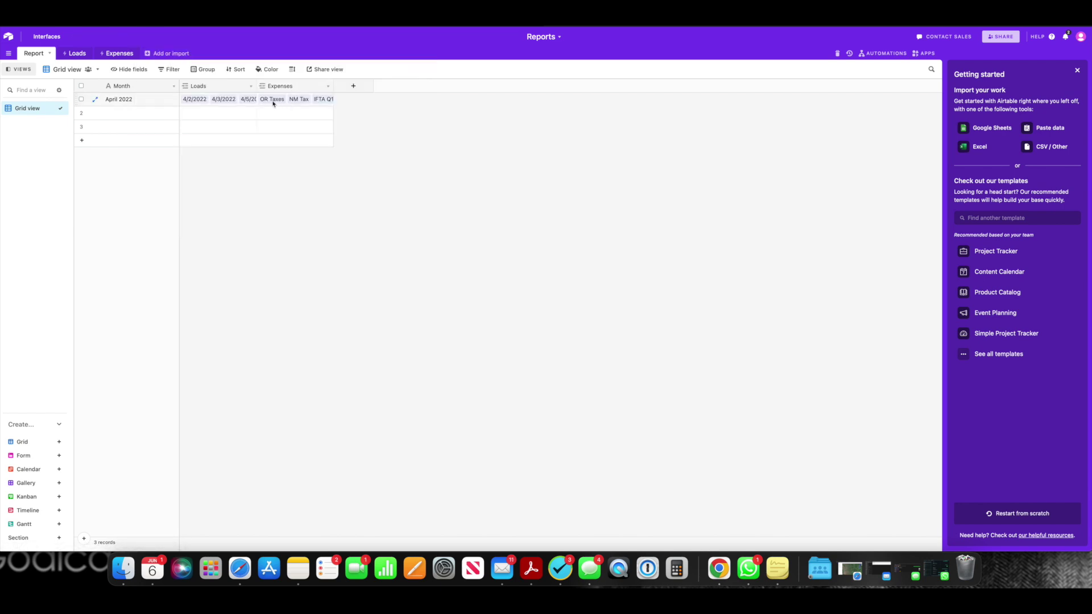
pyautogui.click(120, 55)
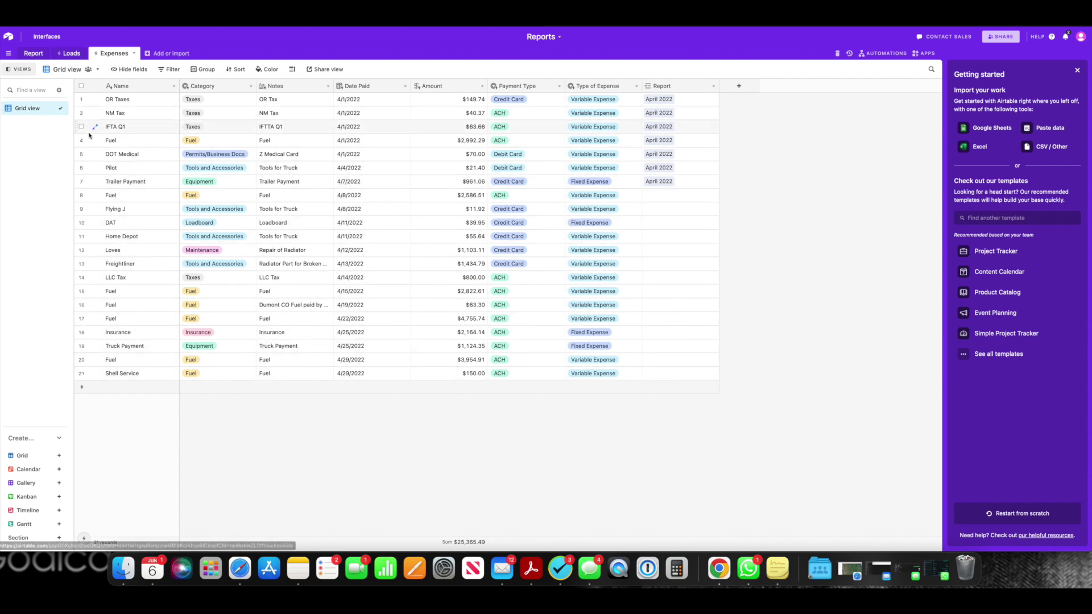
# - Fill April 2022 down the Report field of expense rows 7 through 21
pyautogui.click(34, 55)
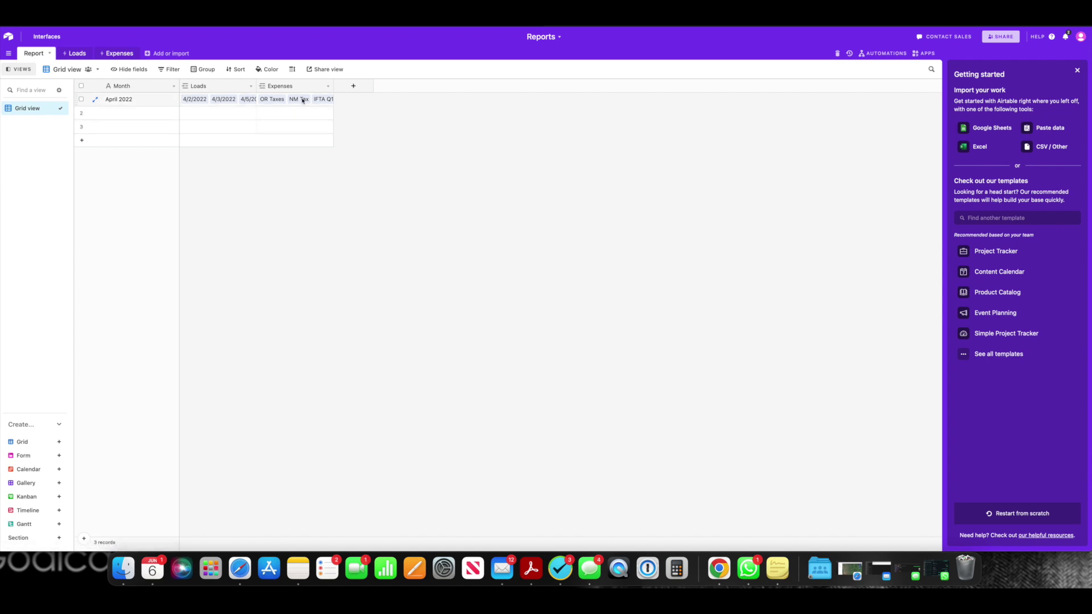
pyautogui.click(113, 55)
pyautogui.click(665, 179)
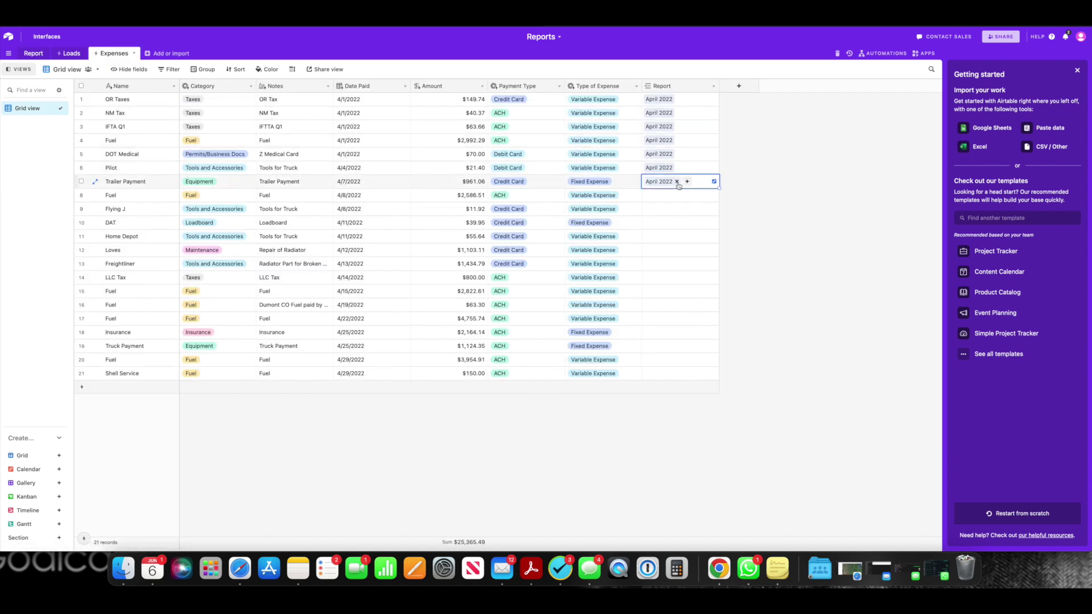
pyautogui.moveTo(714, 182); pyautogui.dragTo(719, 376)
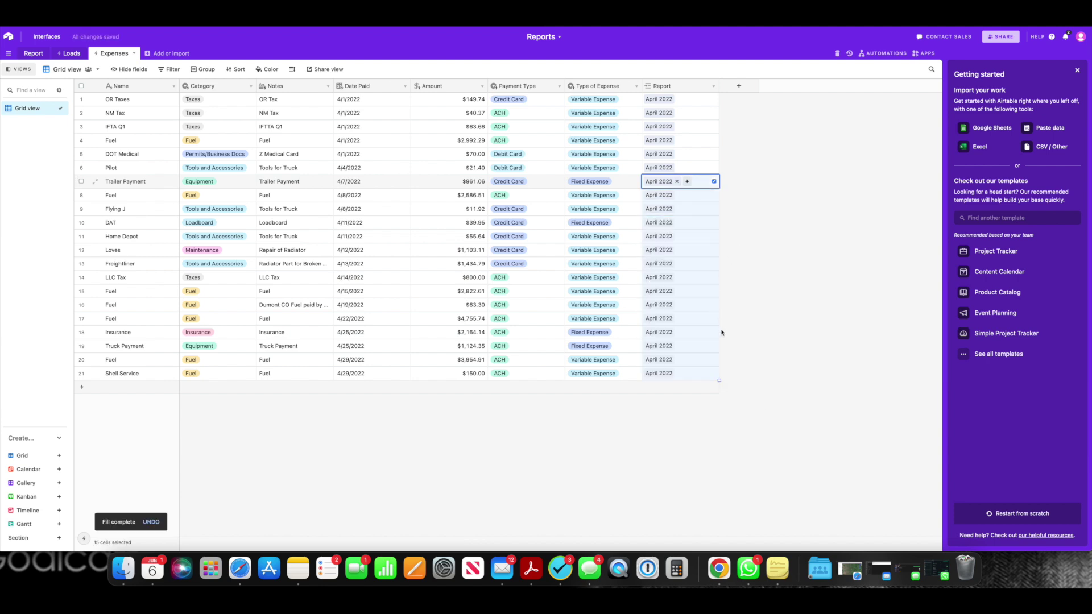
pyautogui.click(34, 52)
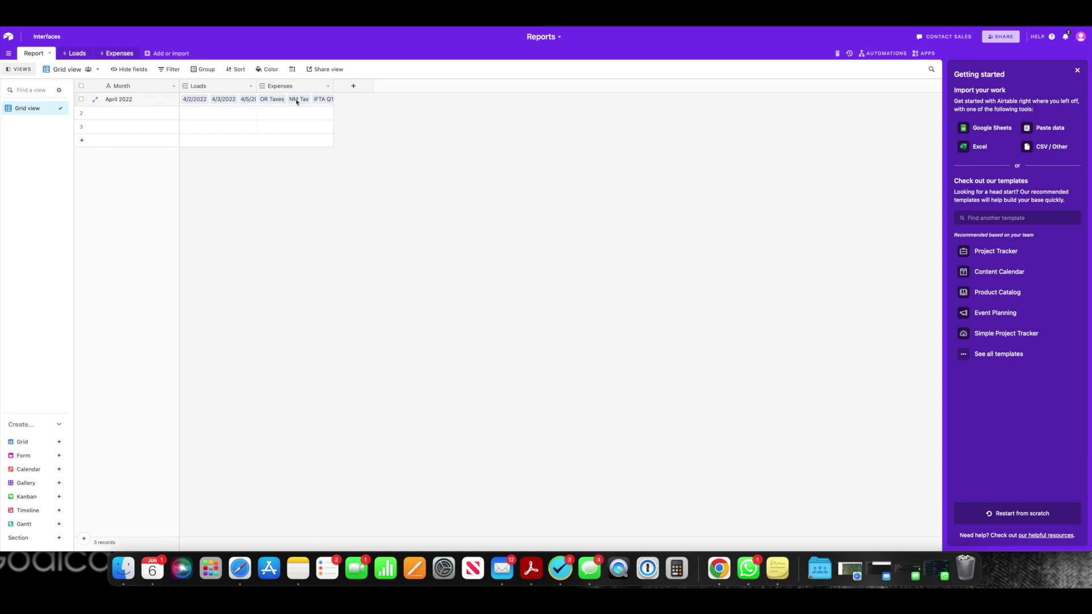
# - Add a Gross Income rollup with SUM(values) of Loads' Total Due, formatted as currency
pyautogui.click(352, 87)
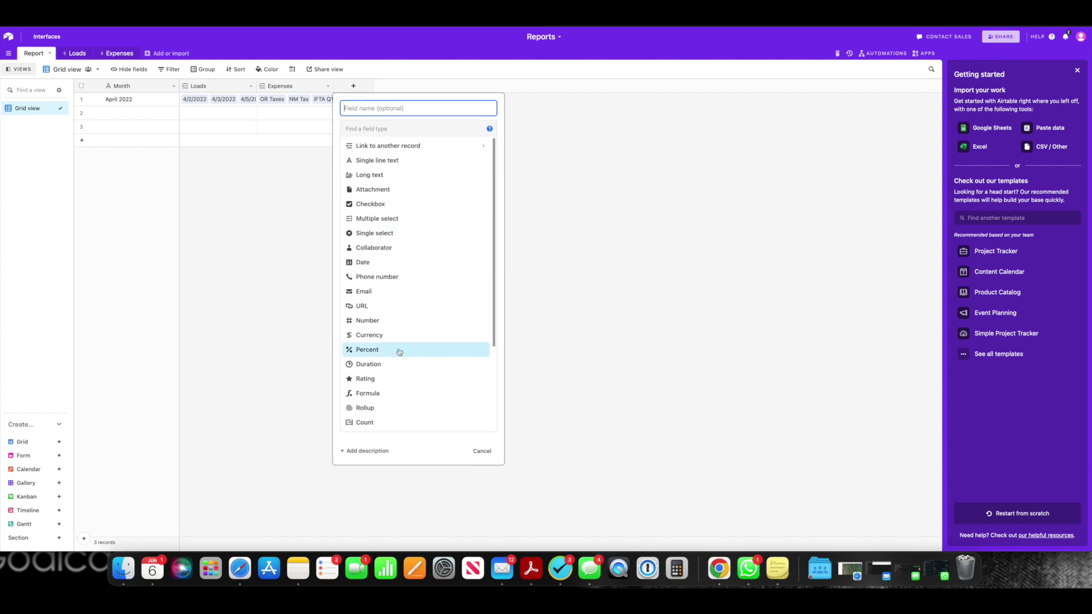
pyautogui.click(393, 406)
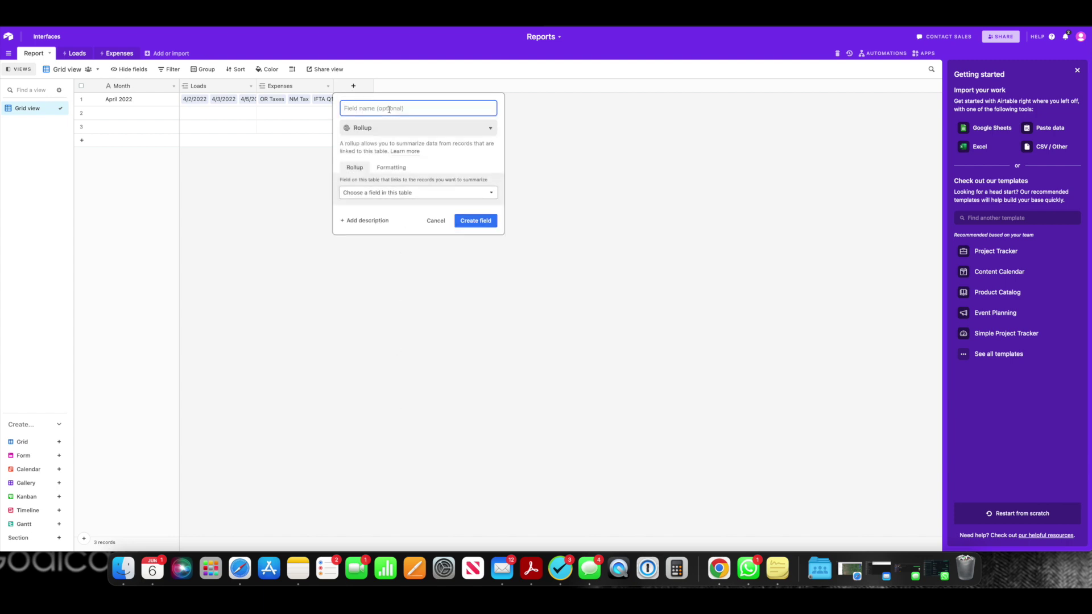
pyautogui.write('Gross Income')
pyautogui.click(401, 194)
pyautogui.click(384, 221)
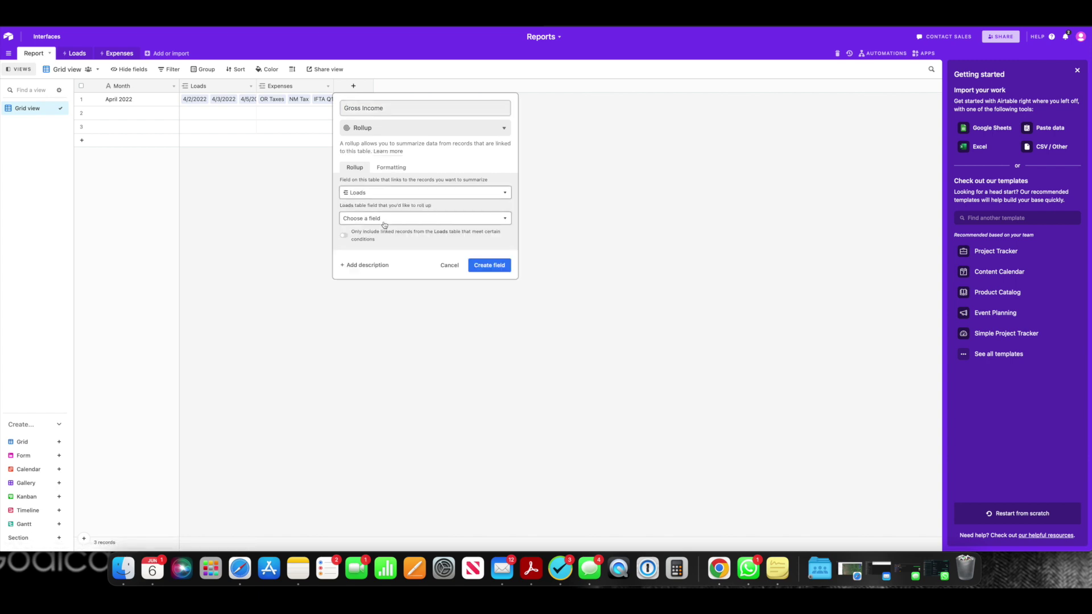
pyautogui.click(385, 220)
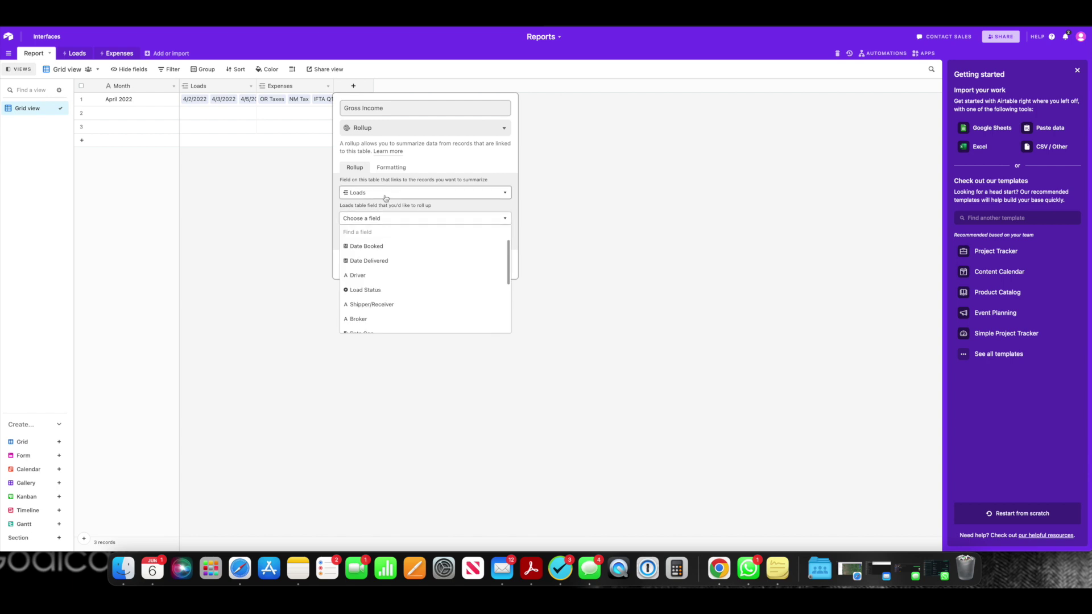
pyautogui.scroll(-4, 392, 281)
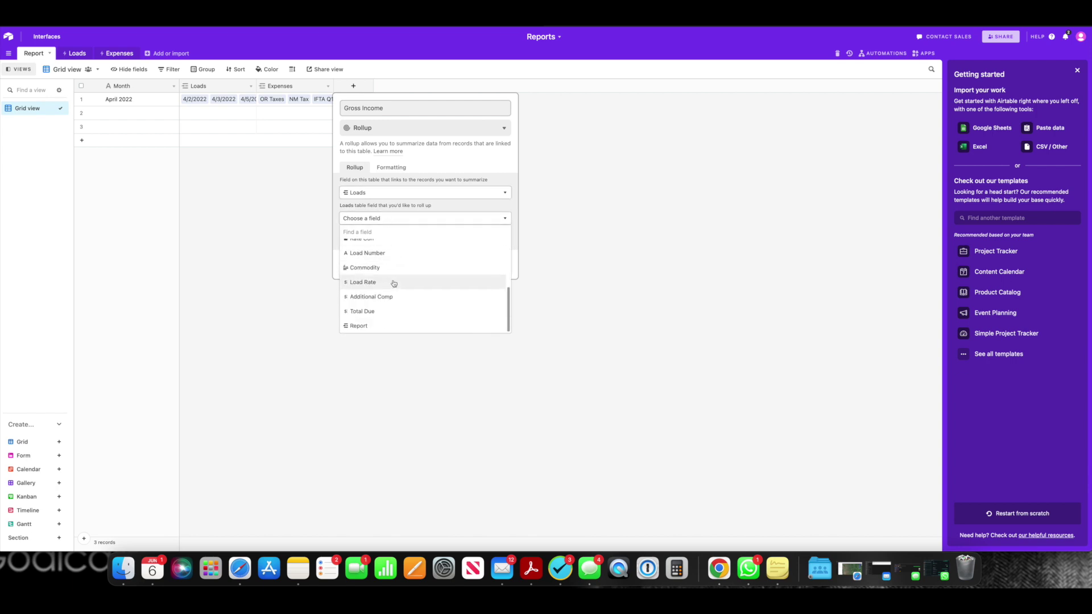
pyautogui.click(364, 311)
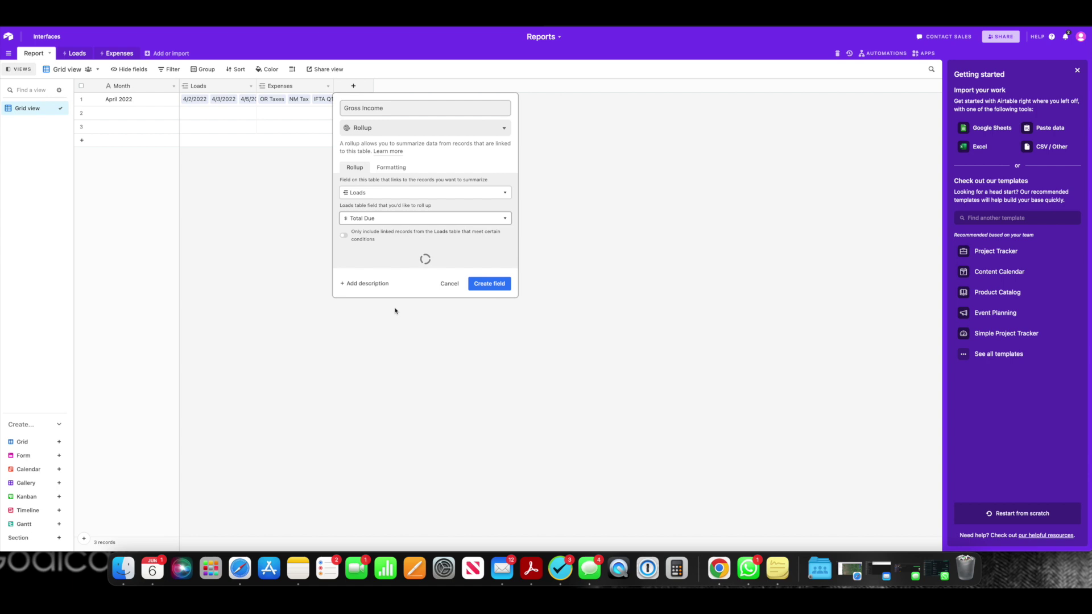
pyautogui.click(369, 269)
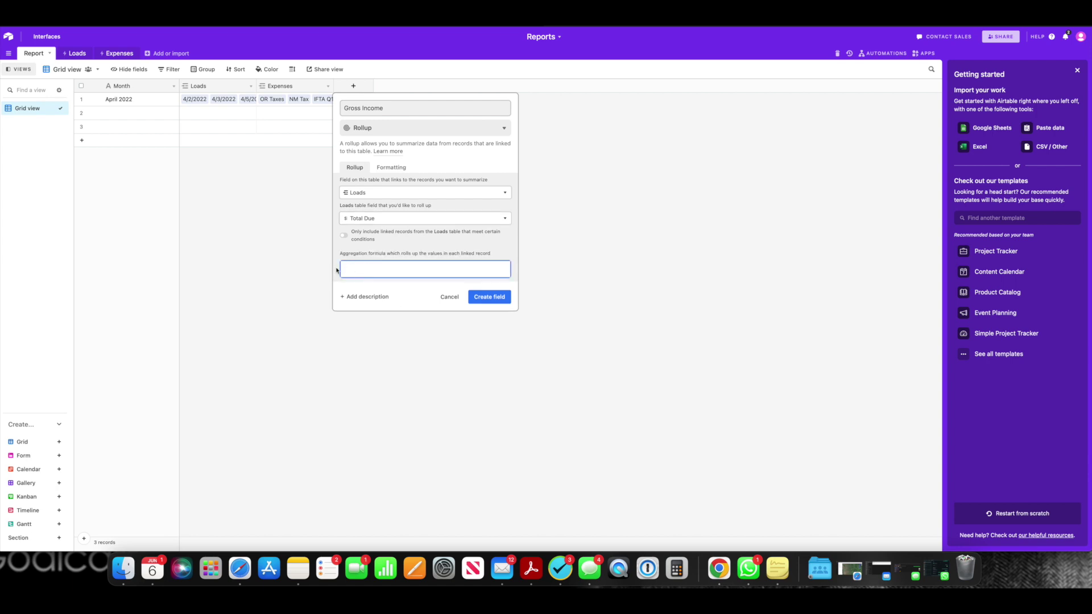
pyautogui.write('SUM')
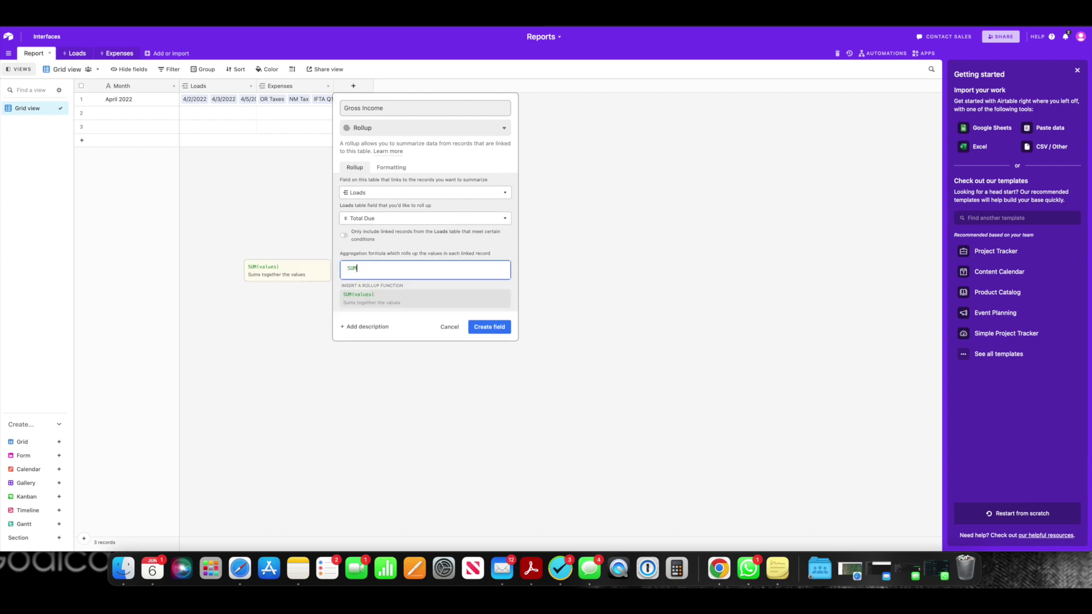
pyautogui.click(447, 297)
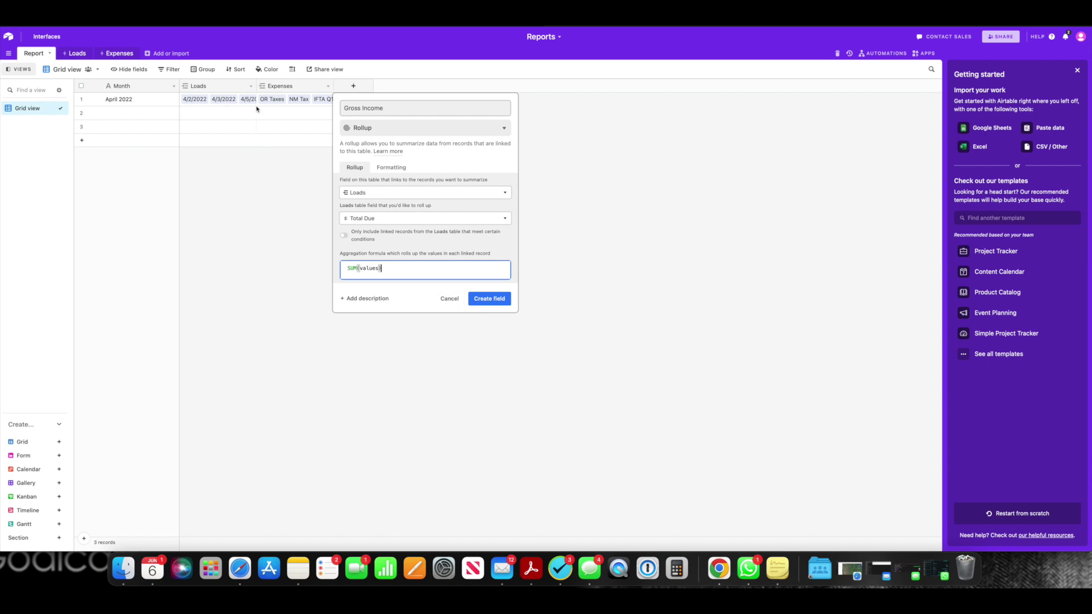
pyautogui.click(390, 170)
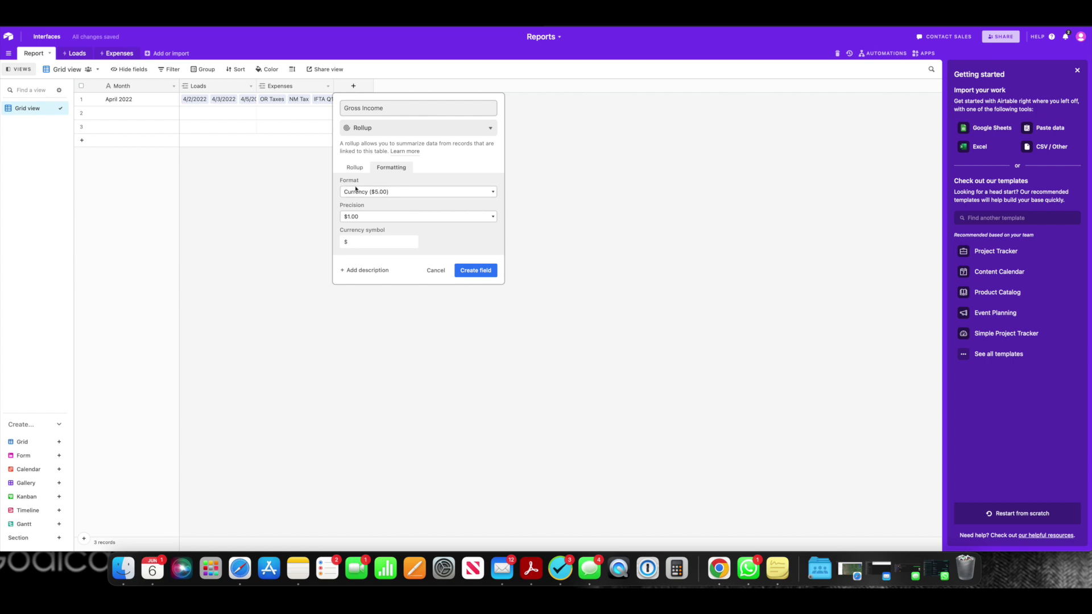
pyautogui.click(477, 272)
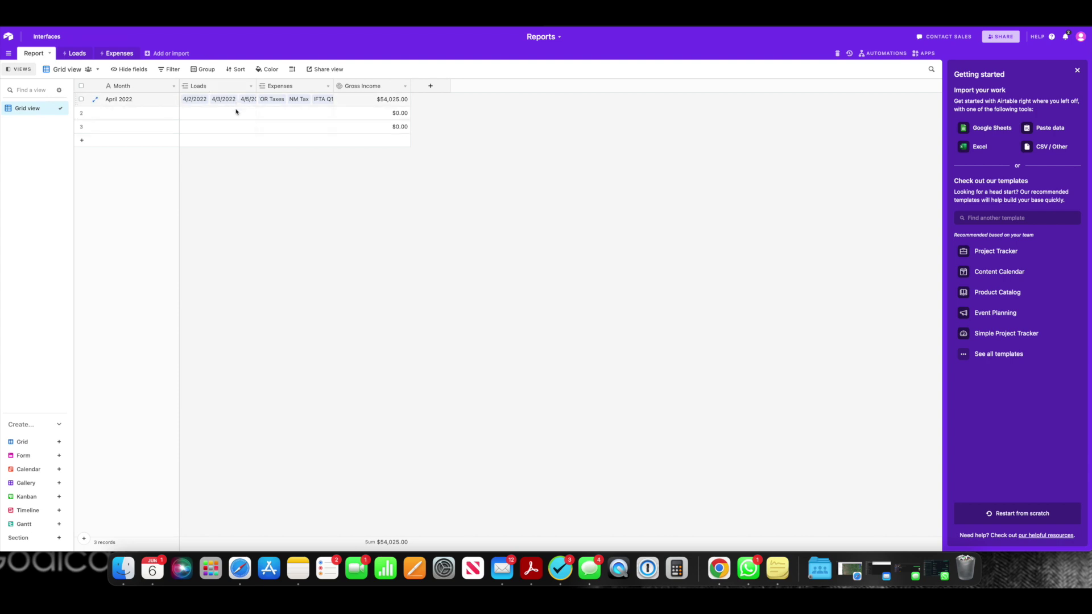
# - Add an Operating Expenses rollup with SUM(values) of Expenses' Amount, formatted as currency
pyautogui.click(431, 86)
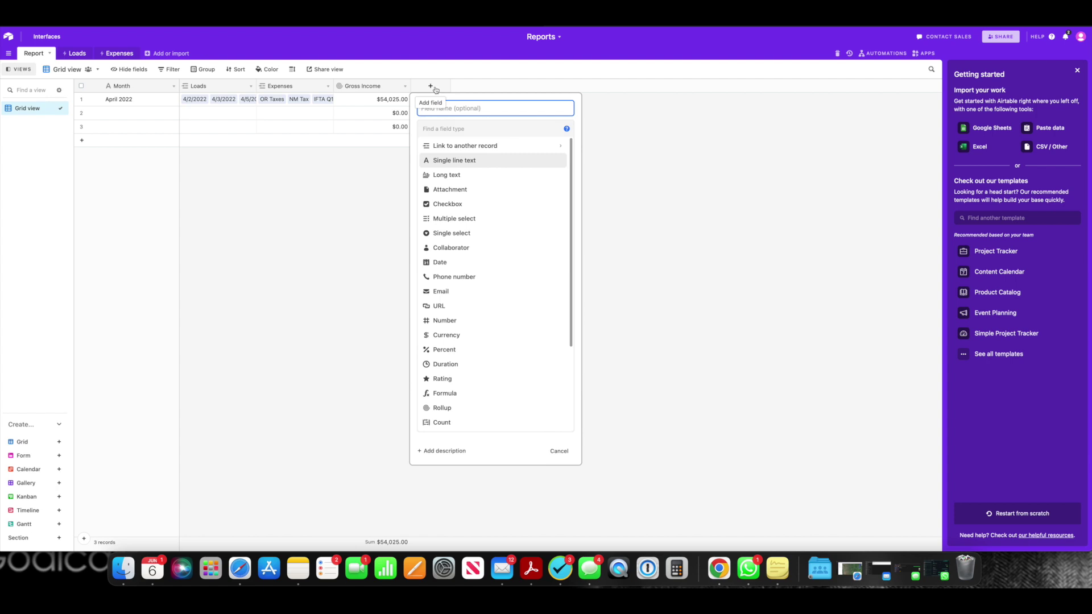
pyautogui.click(442, 408)
pyautogui.write('Operating Expe')
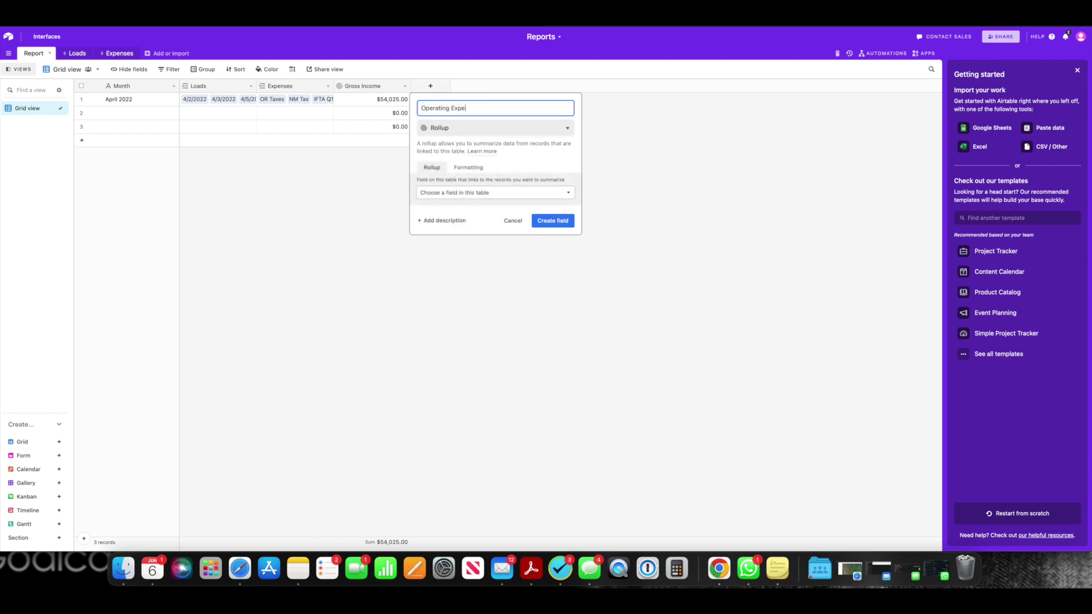
pyautogui.write('nses')
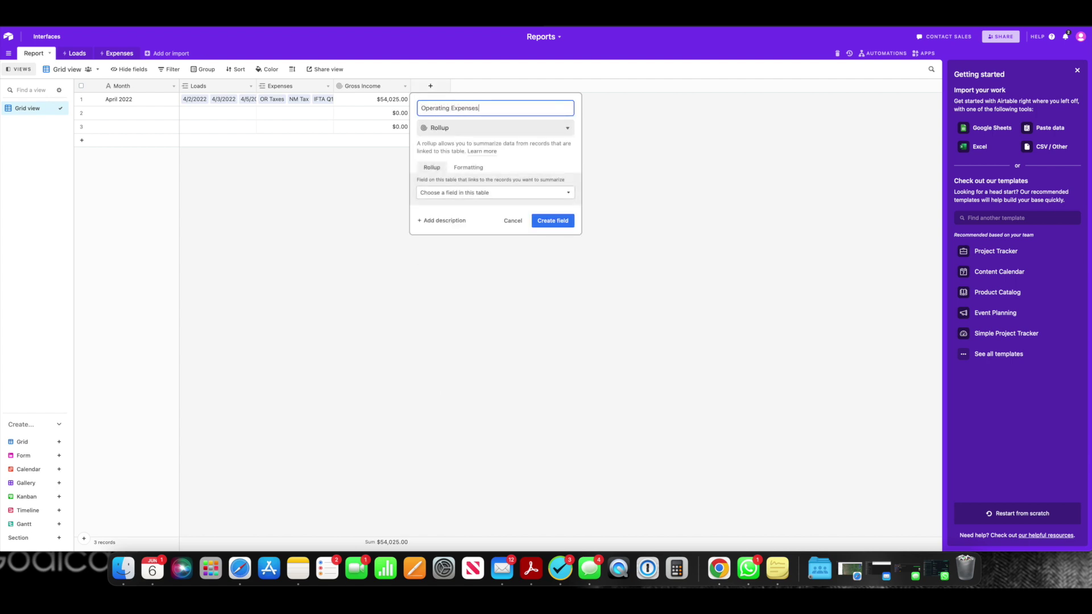
pyautogui.click(452, 194)
pyautogui.click(447, 236)
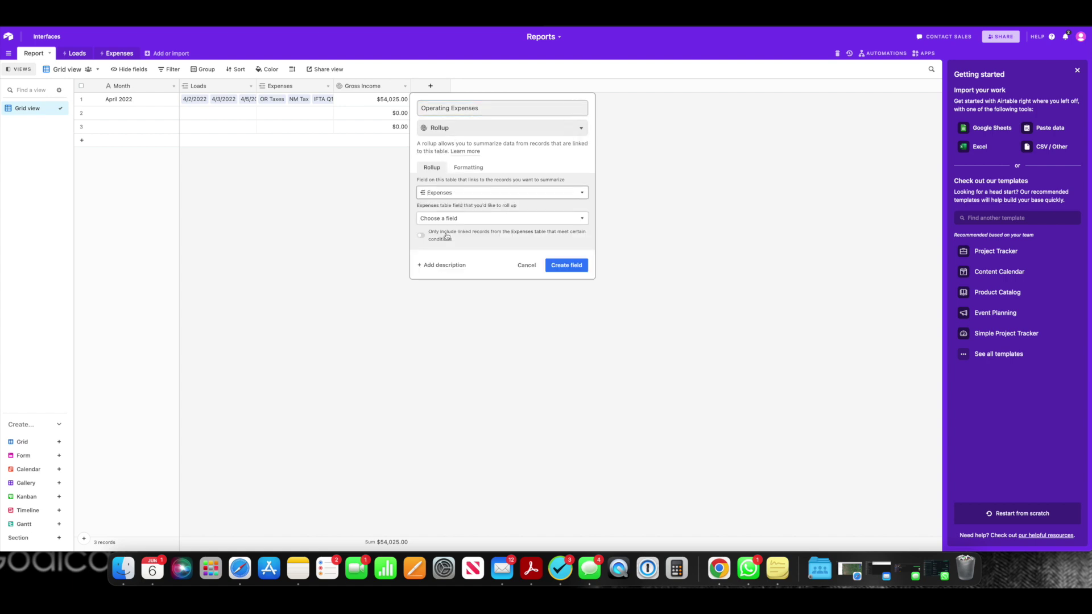
pyautogui.click(447, 219)
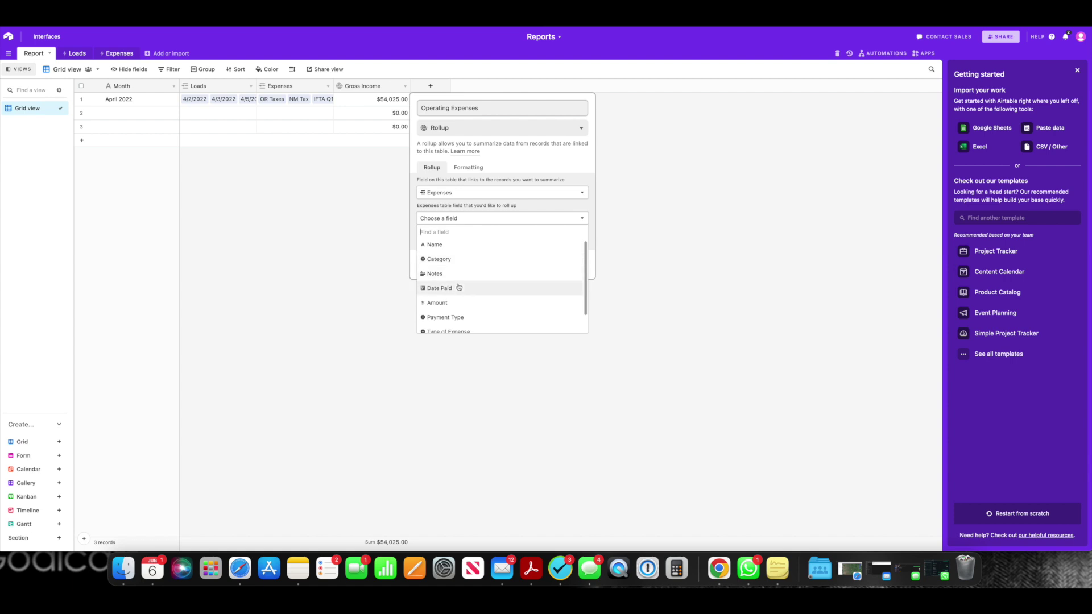
pyautogui.click(454, 303)
pyautogui.click(440, 268)
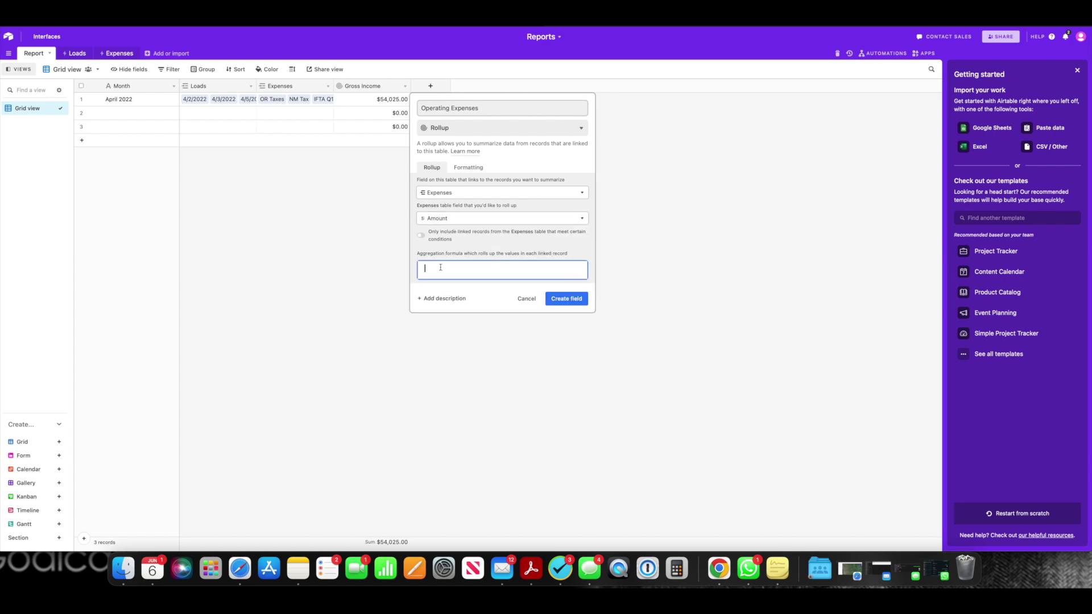
pyautogui.write('SUM')
pyautogui.click(438, 301)
pyautogui.click(468, 167)
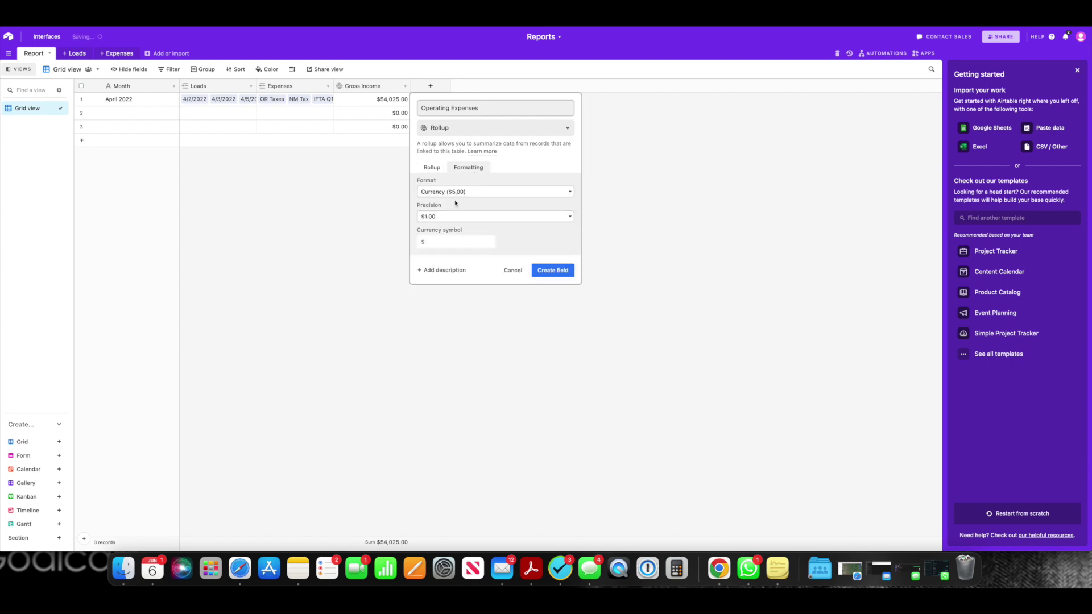
pyautogui.click(552, 269)
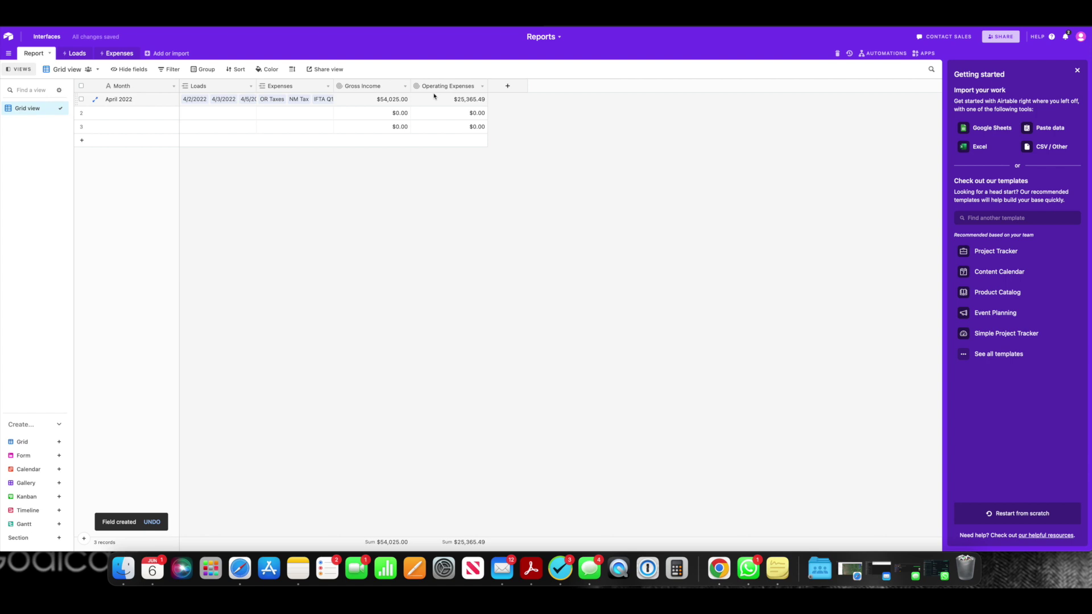
# - Add a Net Income formula field computing {Gross Income}-{Operating Expenses}
pyautogui.click(507, 85)
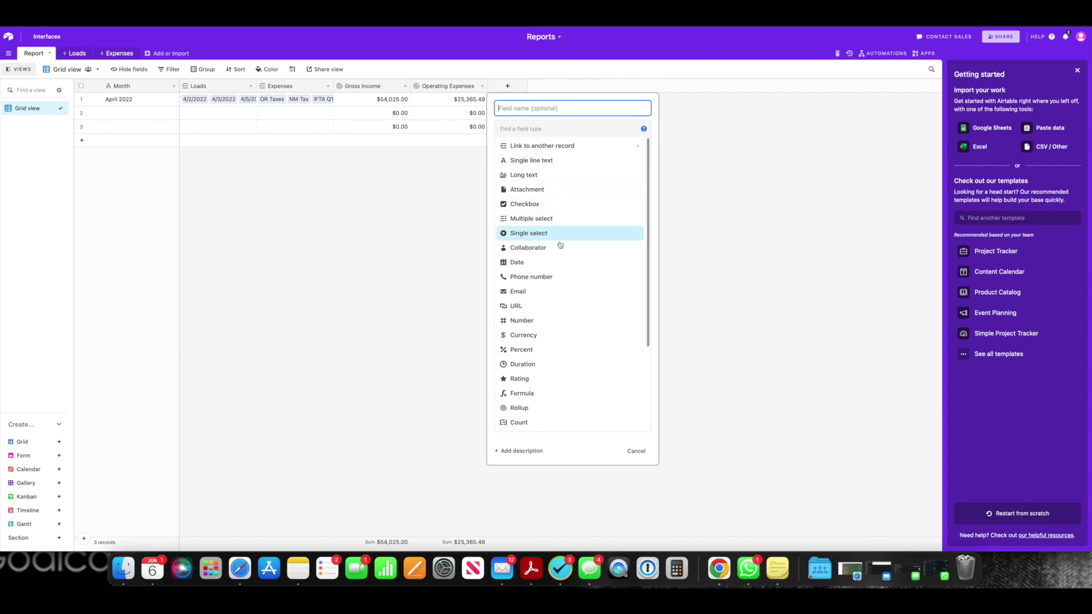
pyautogui.click(545, 392)
pyautogui.click(527, 108)
pyautogui.write('Ne')
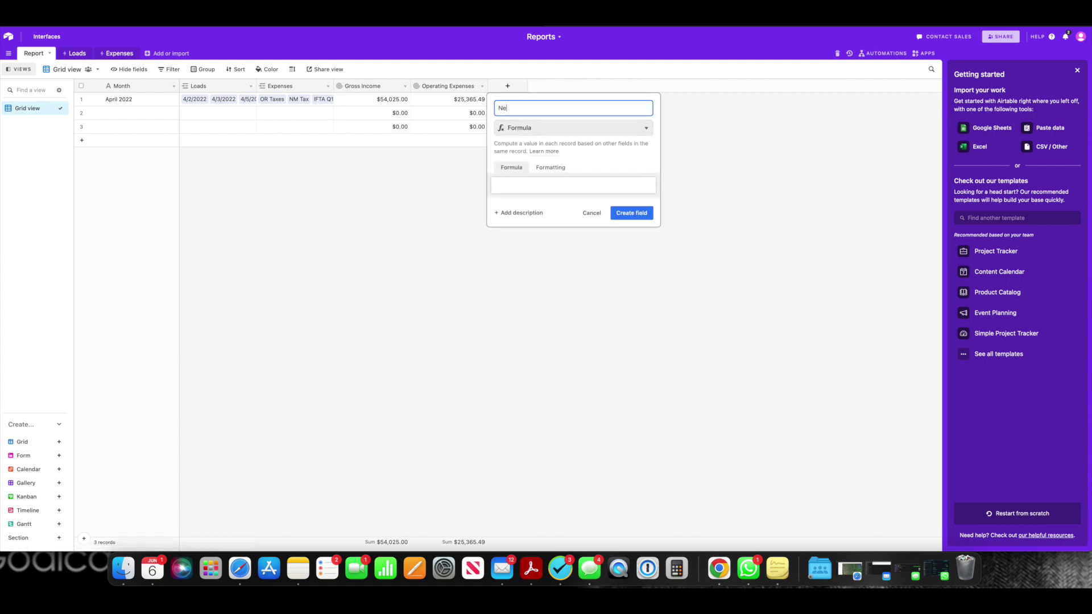
pyautogui.write('t Income')
pyautogui.click(528, 183)
pyautogui.write('Gross')
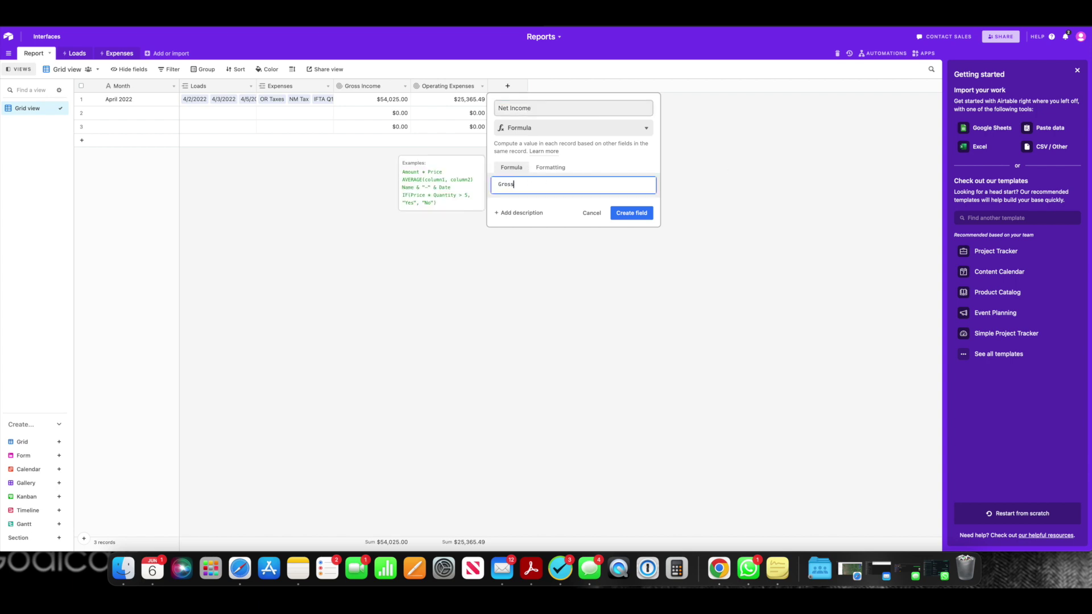
pyautogui.click(615, 212)
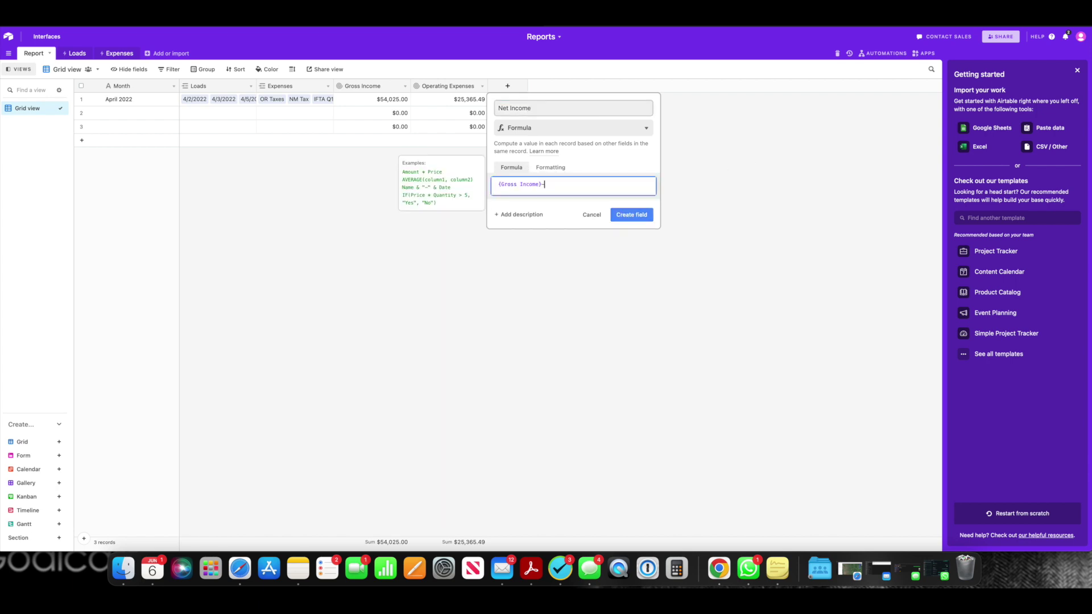
pyautogui.write('-{Oper')
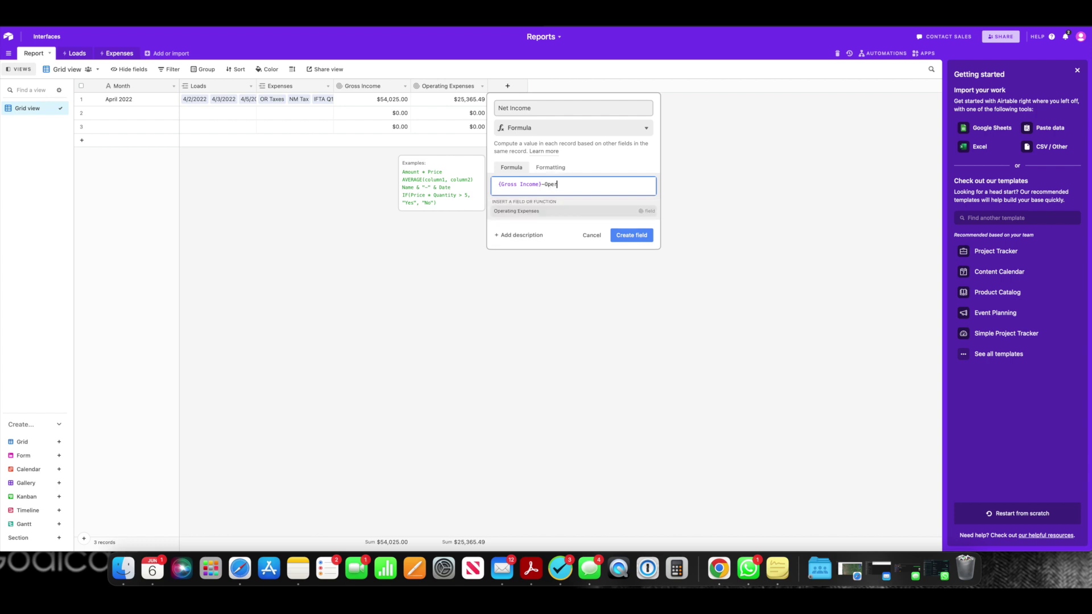
pyautogui.click(590, 214)
# - Format the Net Income result as currency and create the field
pyautogui.click(560, 166)
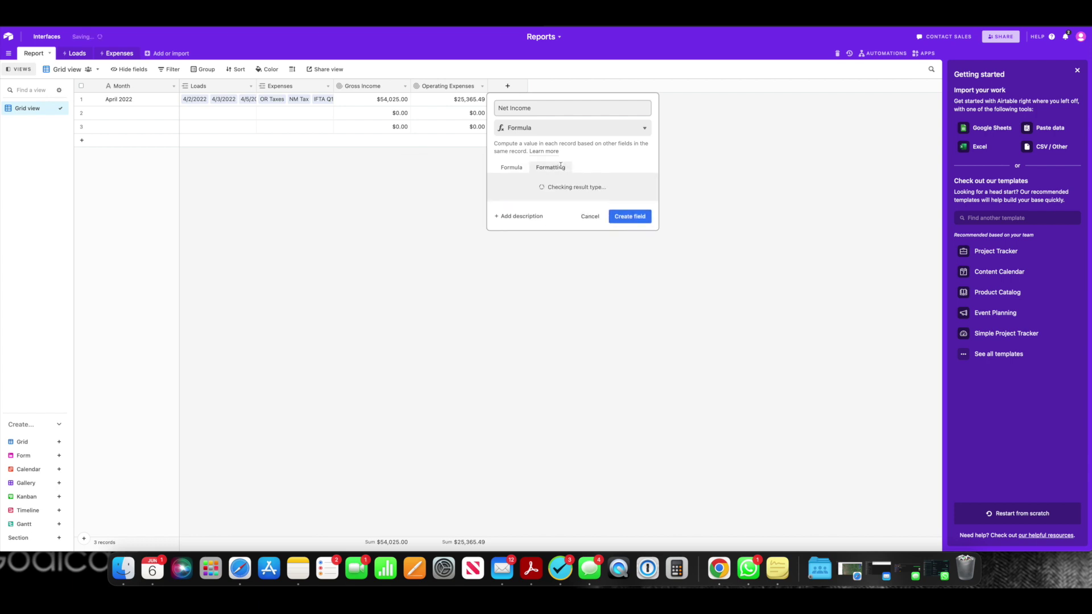
pyautogui.click(568, 195)
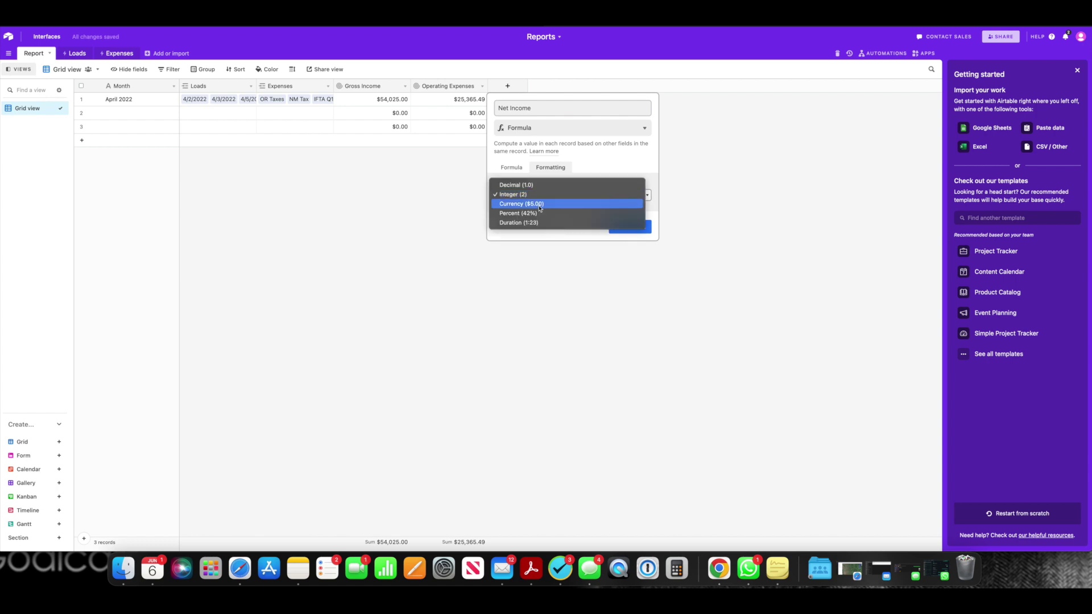
pyautogui.click(613, 221)
pyautogui.click(631, 277)
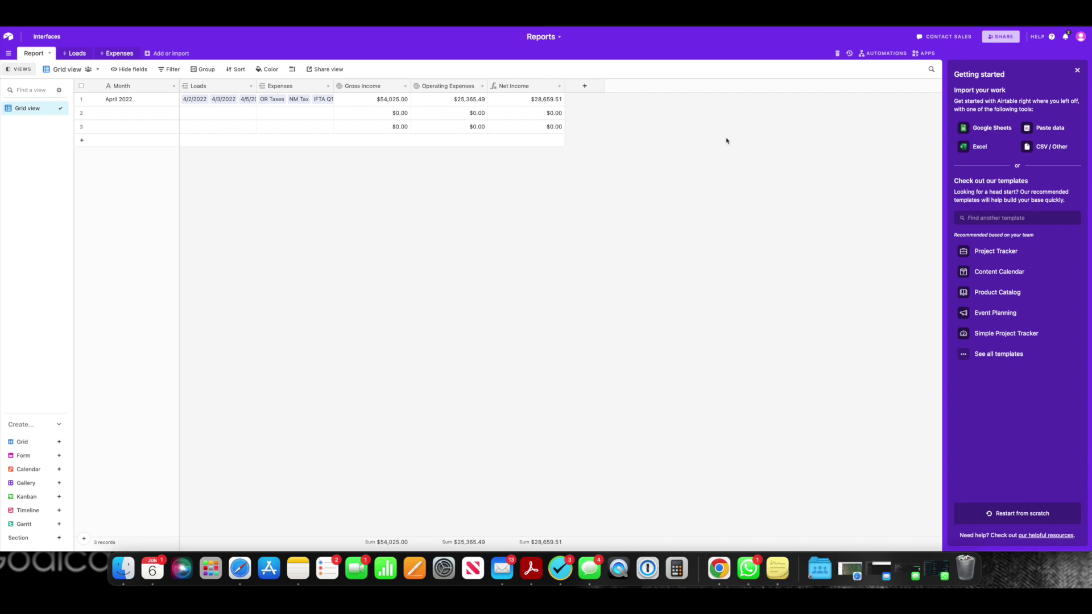
# - Start a new field from the + after the last column header of the Report table
pyautogui.click(585, 86)
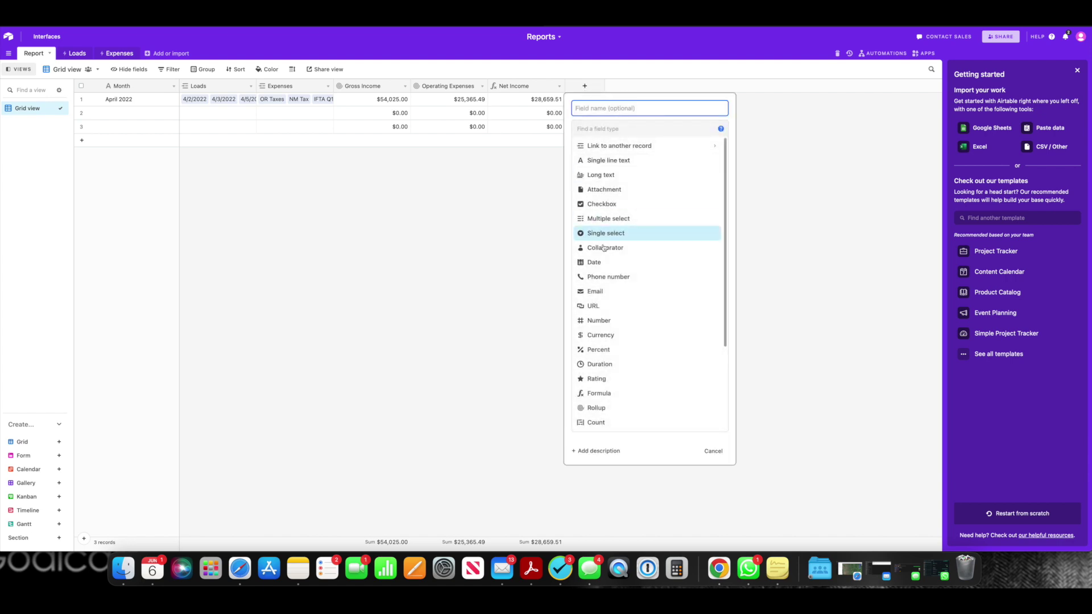
# - Create a Distributable Income formula field, {Net Income}/2, formatted as currency
pyautogui.click(593, 394)
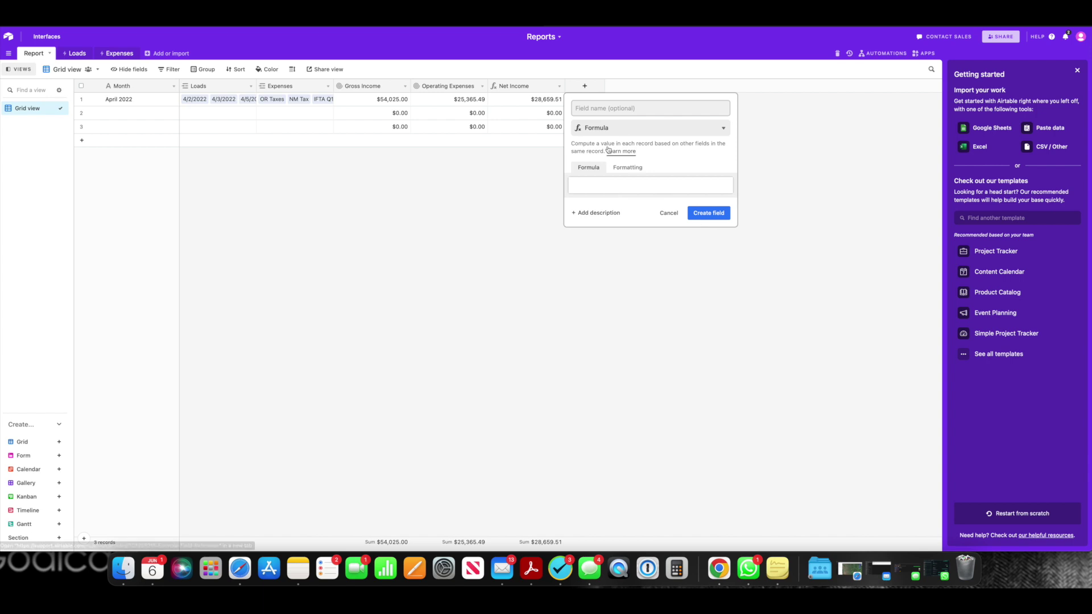
pyautogui.write('Distributable Income')
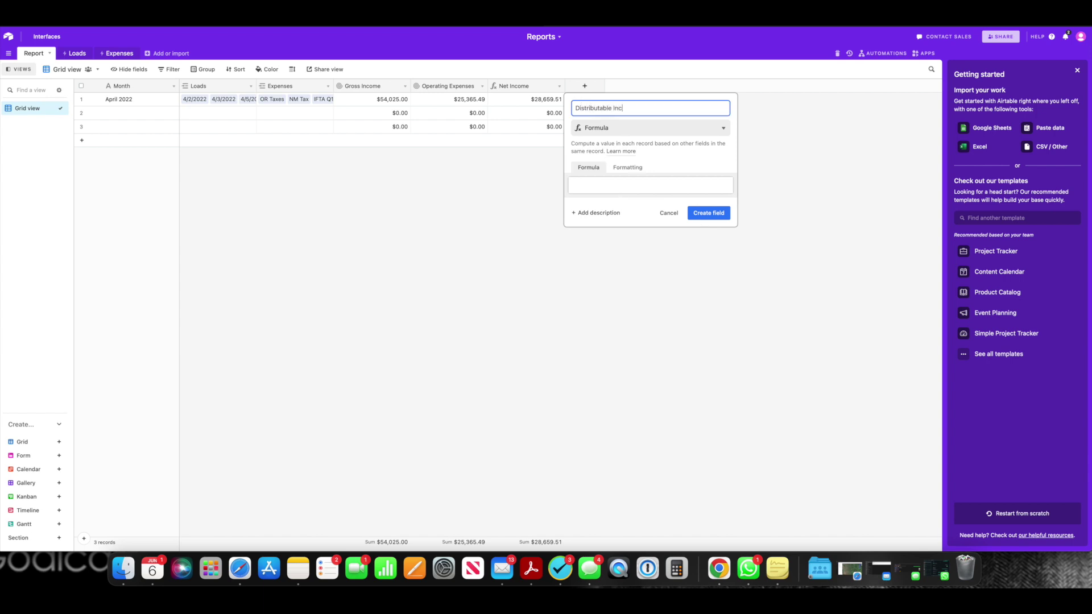
pyautogui.click(611, 190)
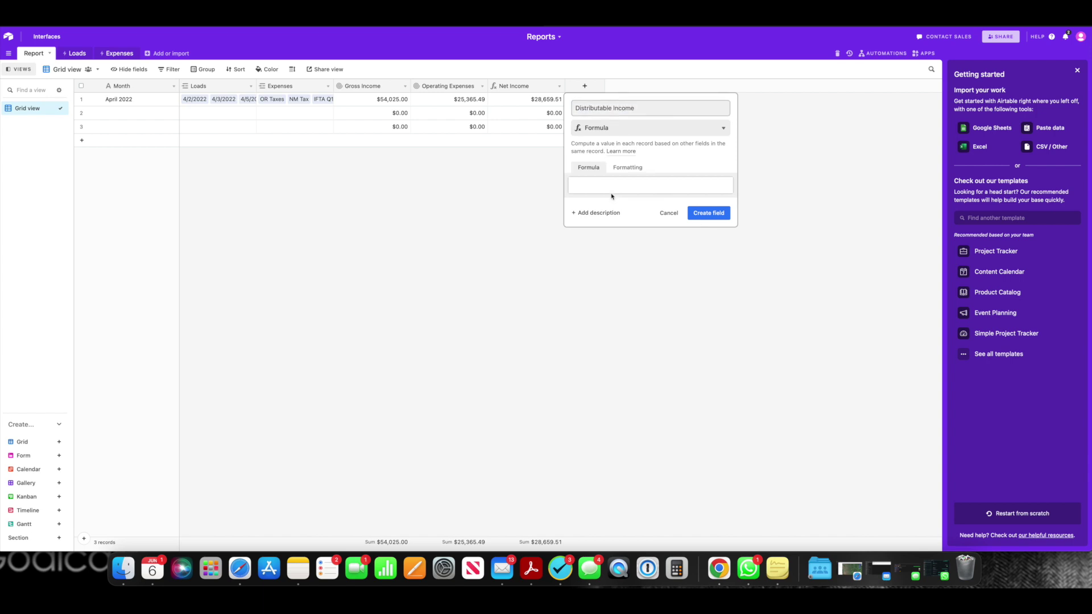
pyautogui.write('Net')
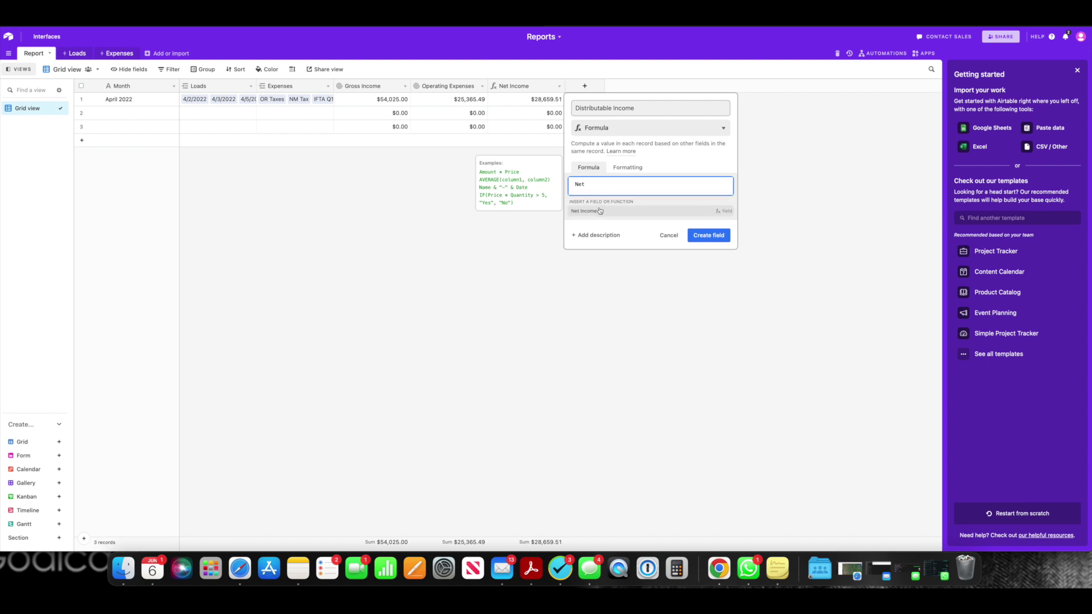
pyautogui.click(599, 211)
pyautogui.write('/')
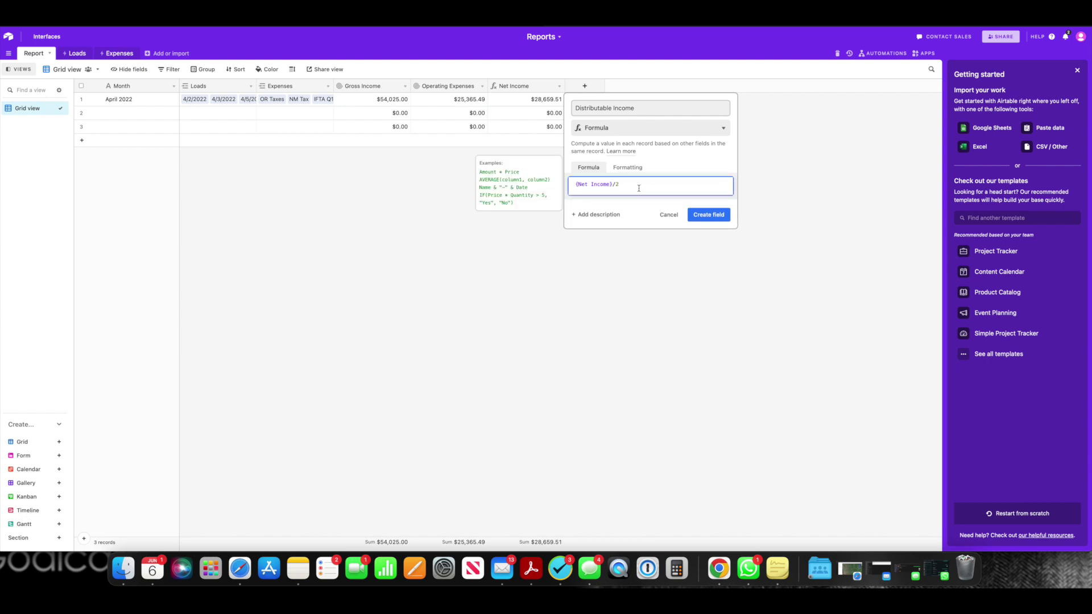
pyautogui.write('2')
pyautogui.click(627, 167)
pyautogui.click(597, 195)
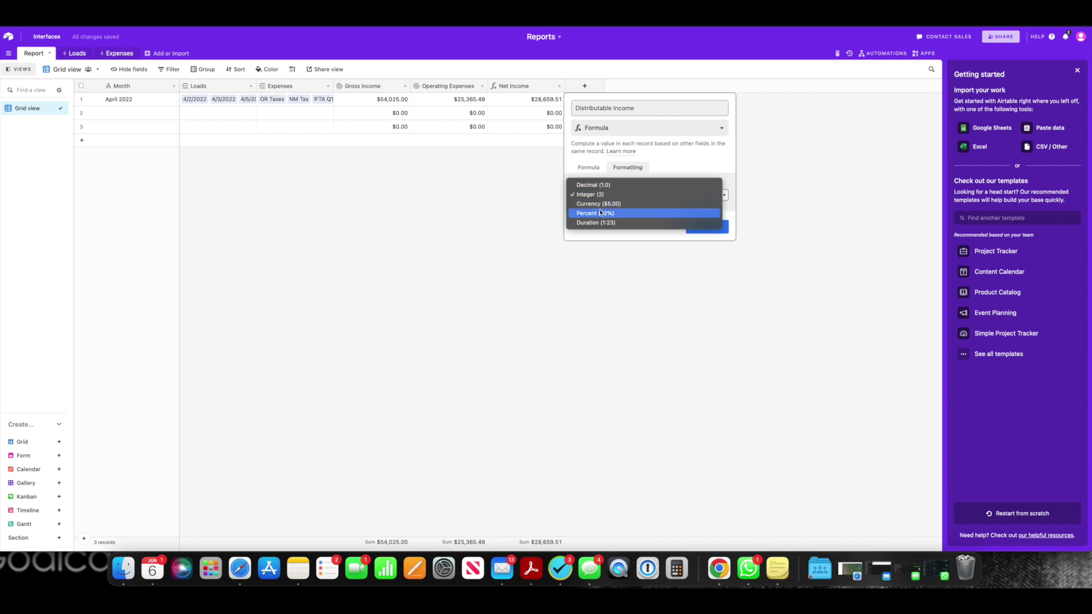
pyautogui.click(597, 204)
pyautogui.click(703, 275)
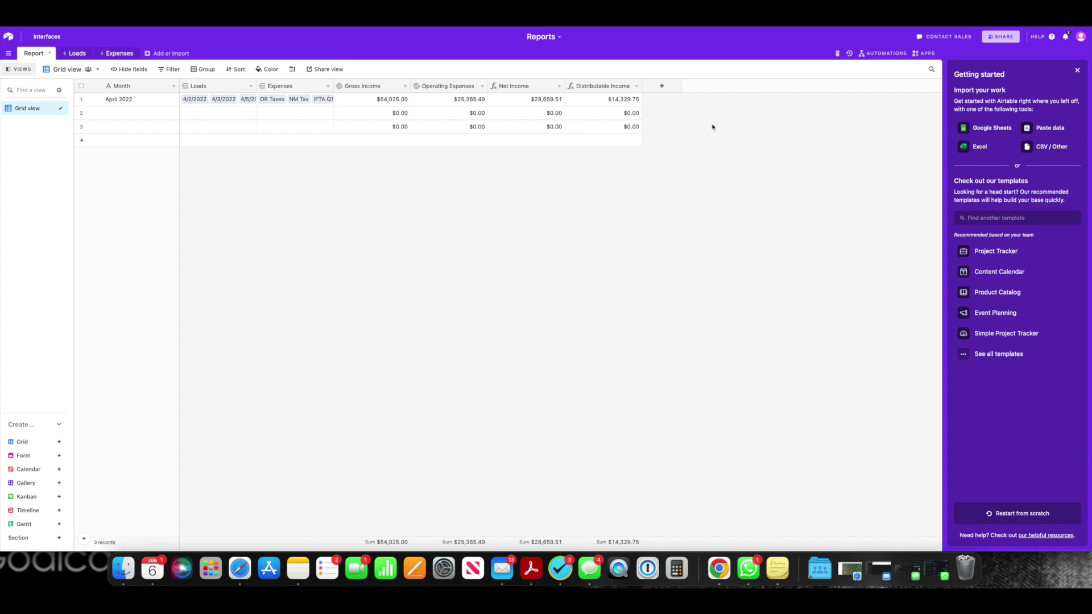
# - Add a Bob's Distribution formula field computing {Distributable Income}*.5
pyautogui.click(658, 86)
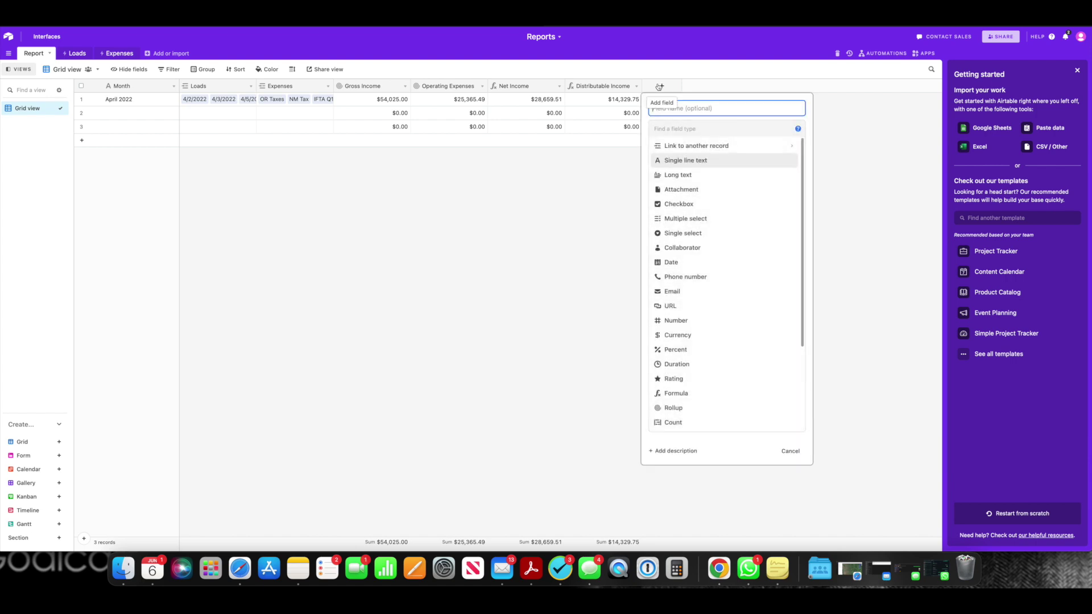
pyautogui.click(693, 392)
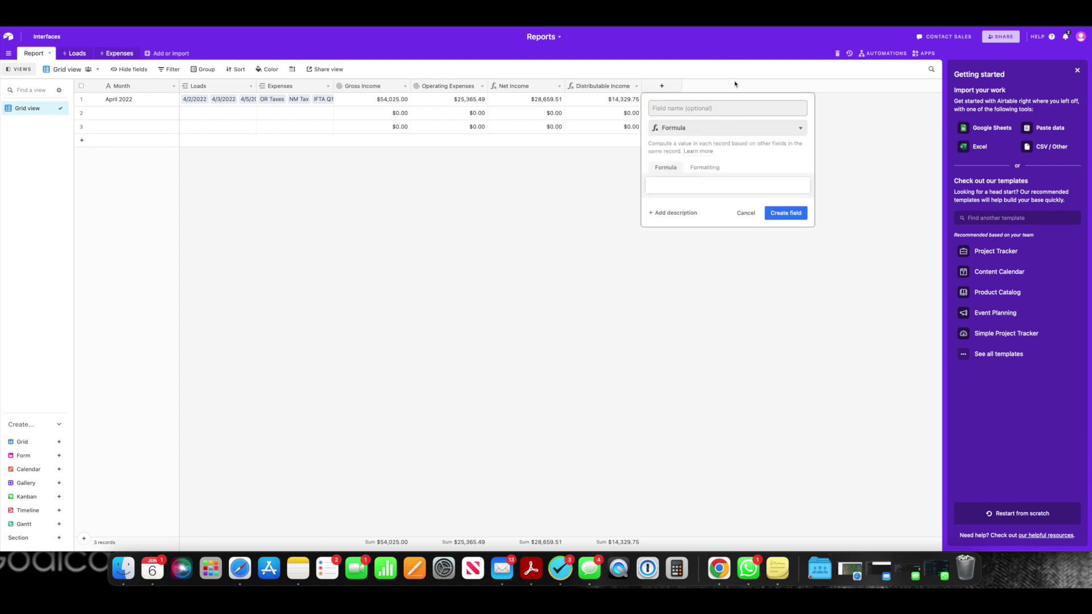
pyautogui.click(695, 107)
pyautogui.write("Bob's")
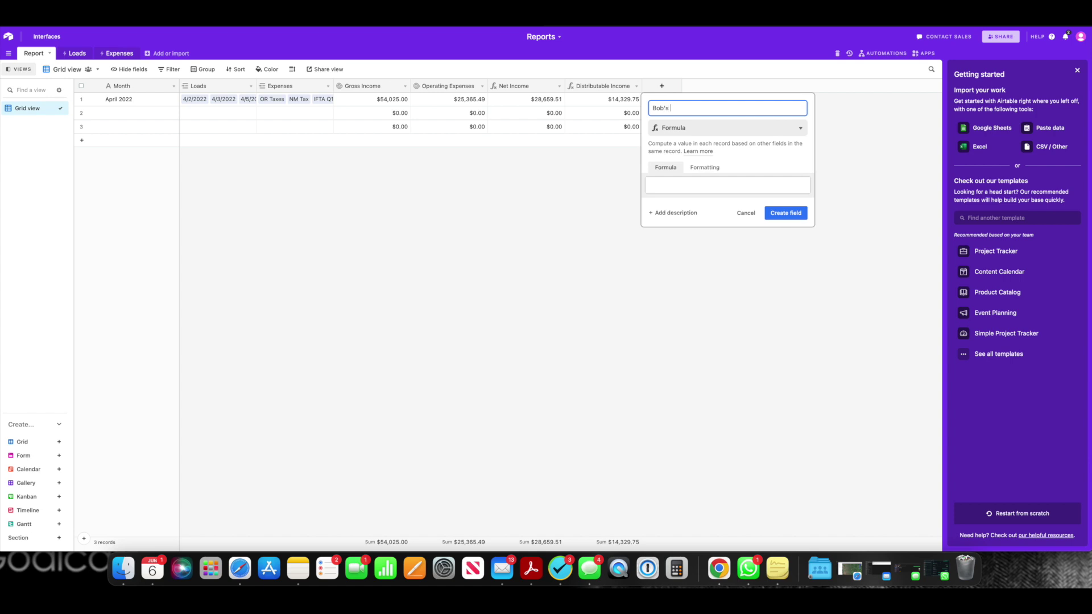
pyautogui.write(' Distribution')
pyautogui.click(686, 184)
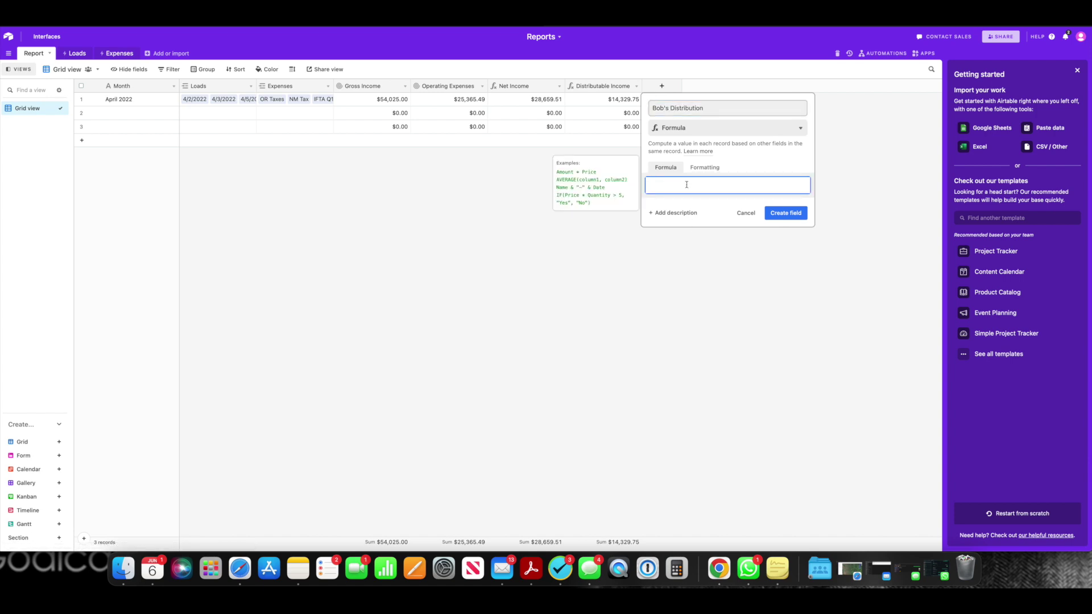
pyautogui.write('{Dis')
pyautogui.click(677, 212)
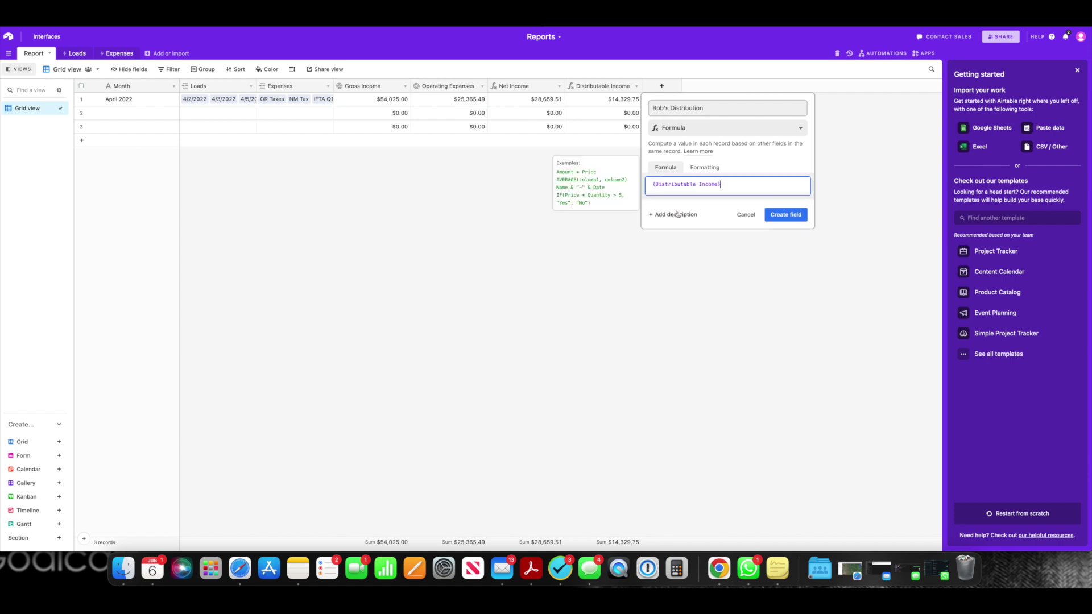
pyautogui.write('*.5')
# - Format Bob's Distribution as currency and create the field
pyautogui.click(704, 167)
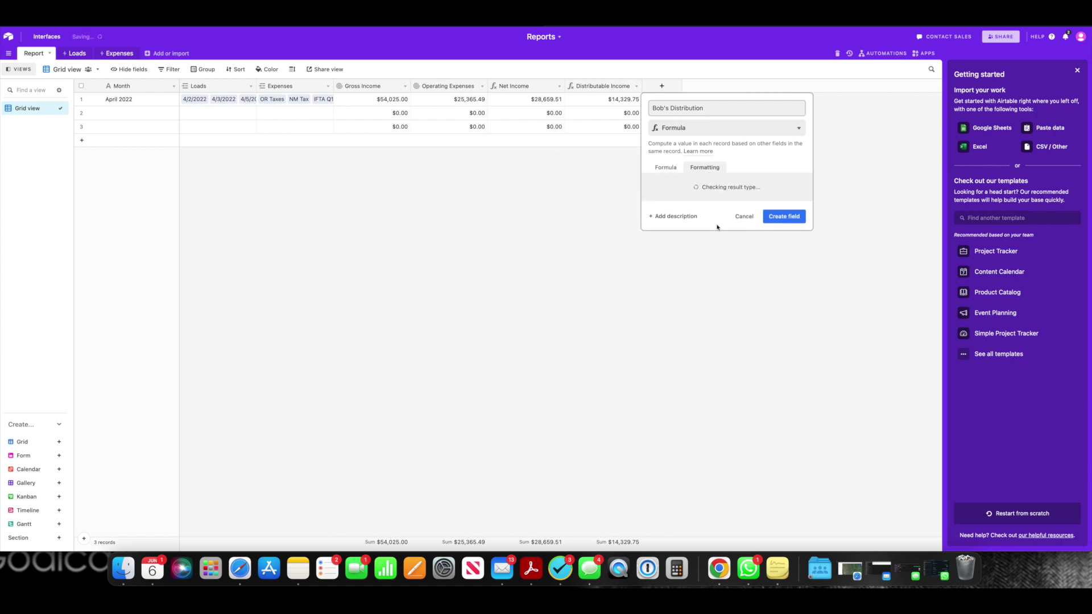
pyautogui.click(739, 195)
pyautogui.click(782, 229)
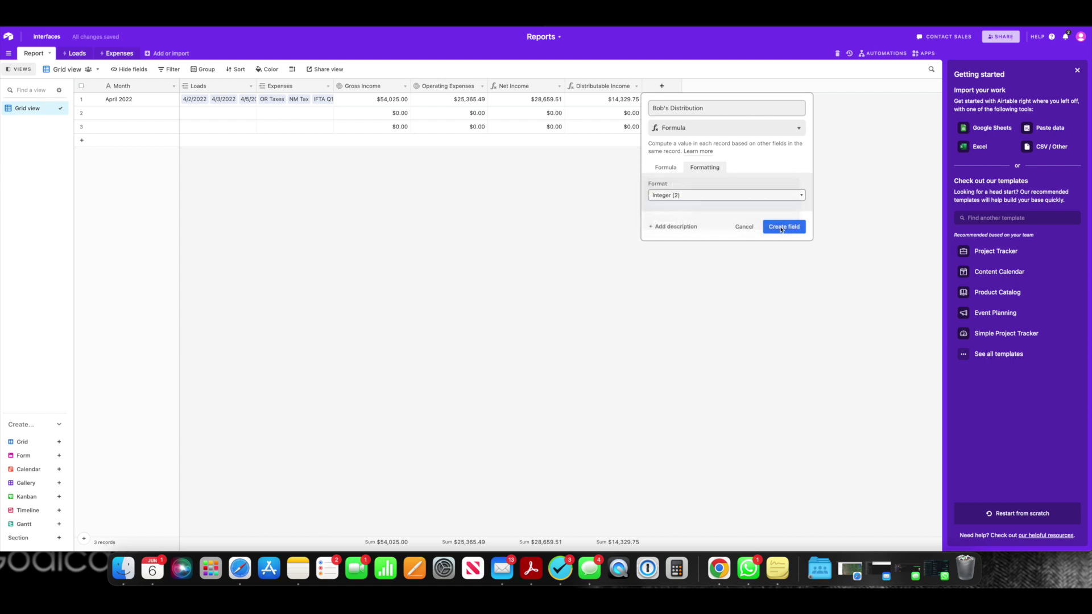
pyautogui.click(782, 276)
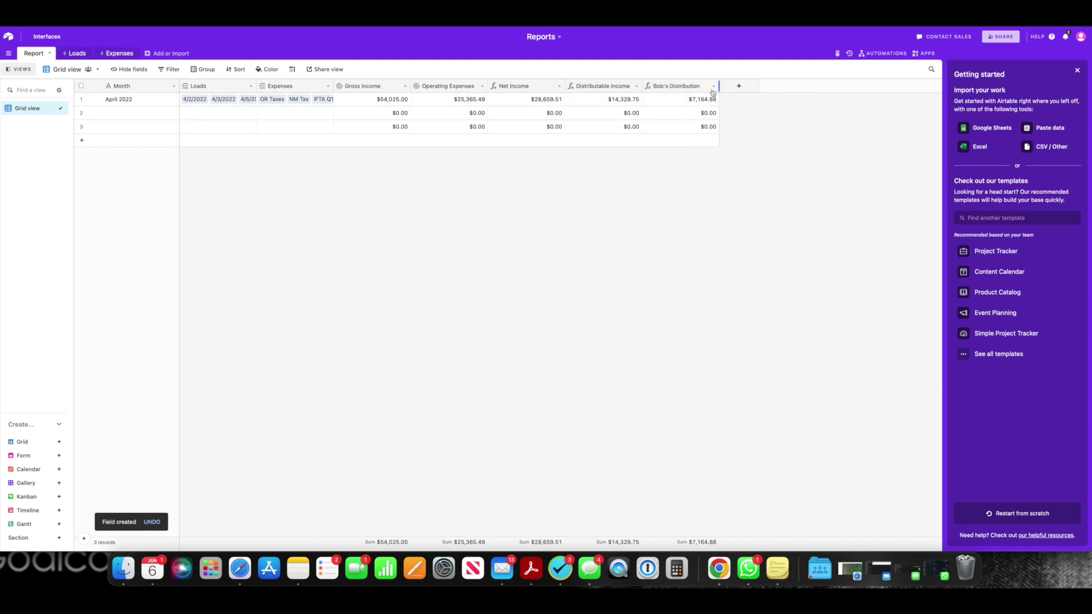
pyautogui.click(739, 86)
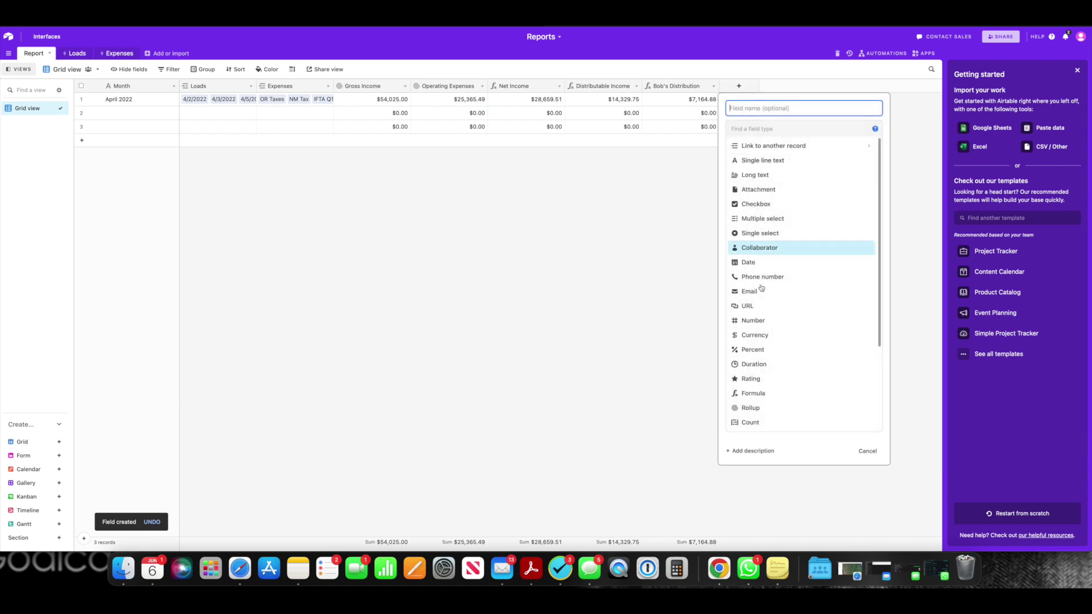
# - Create a Jane's Income formula field, {Distributable Income}/2, formatted as currency
pyautogui.click(755, 398)
pyautogui.write('Jane')
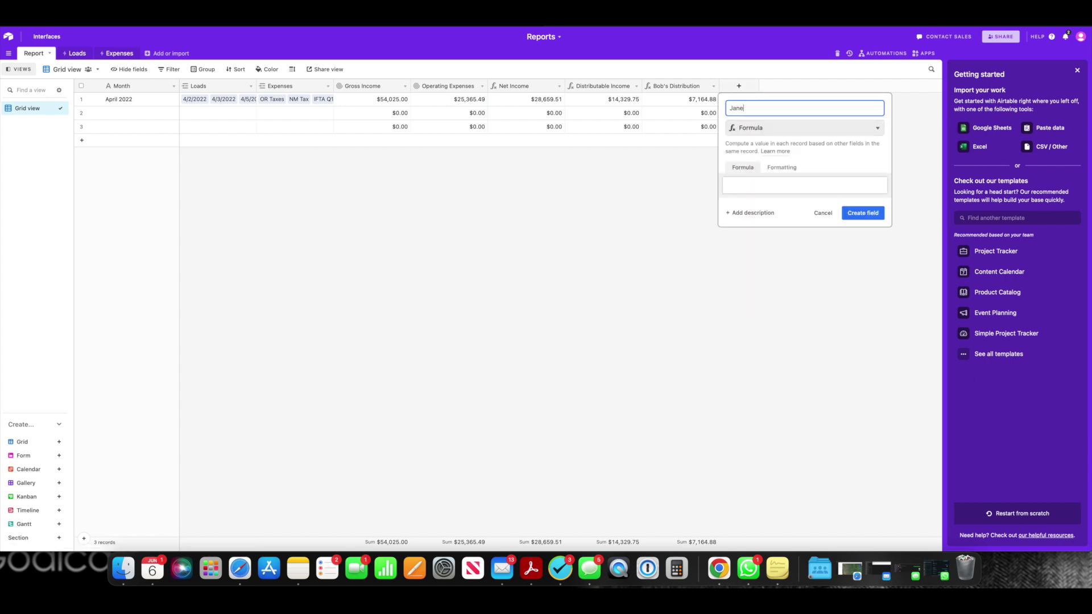
pyautogui.write("'s Income")
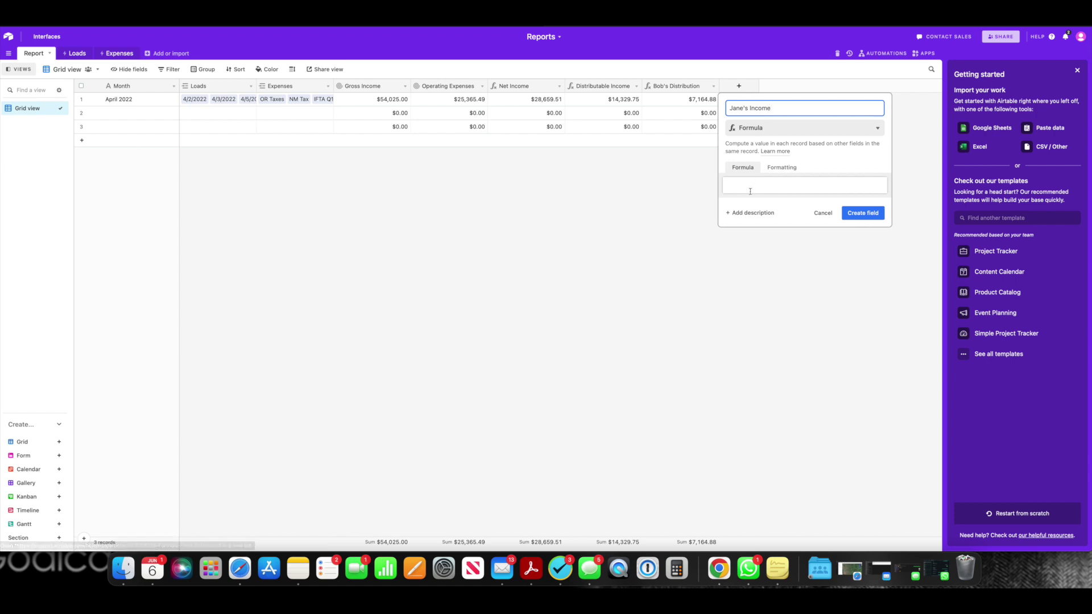
pyautogui.click(749, 192)
pyautogui.write('Dis')
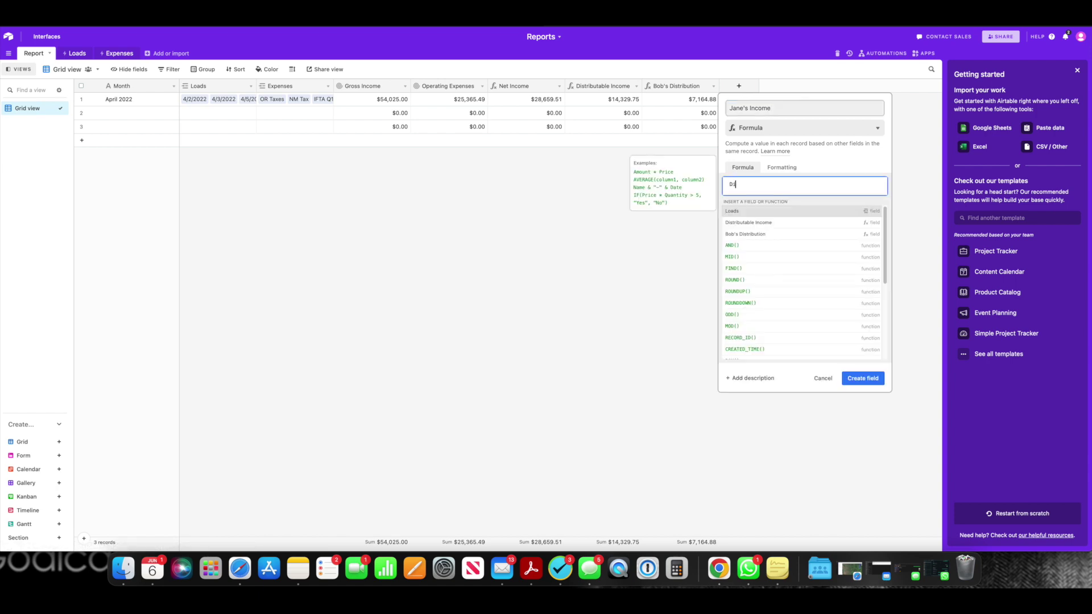
pyautogui.click(754, 211)
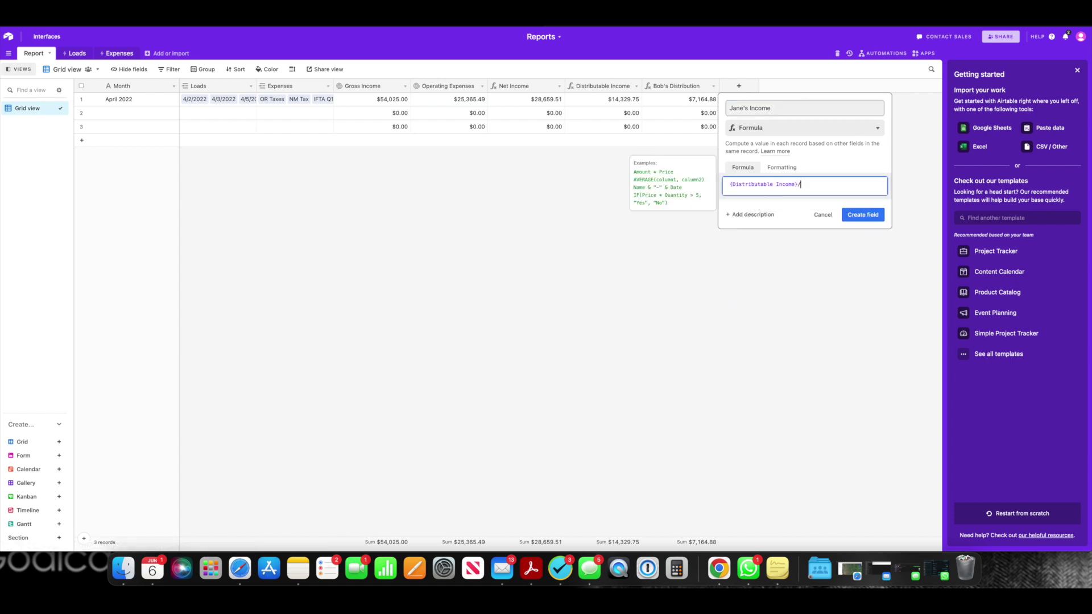
pyautogui.write('/2')
pyautogui.click(781, 167)
pyautogui.click(770, 194)
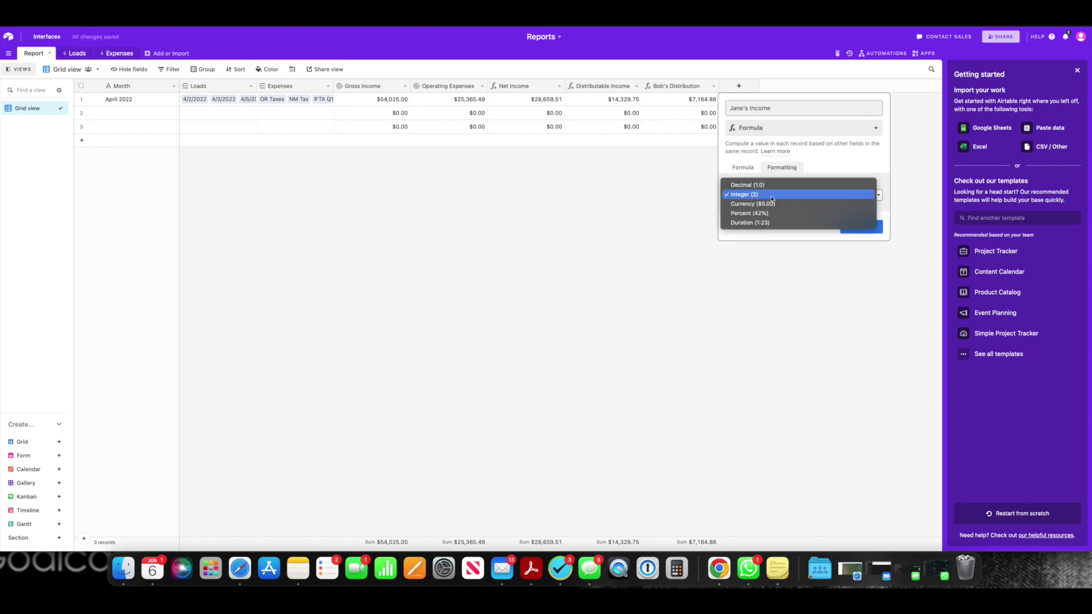
pyautogui.click(756, 204)
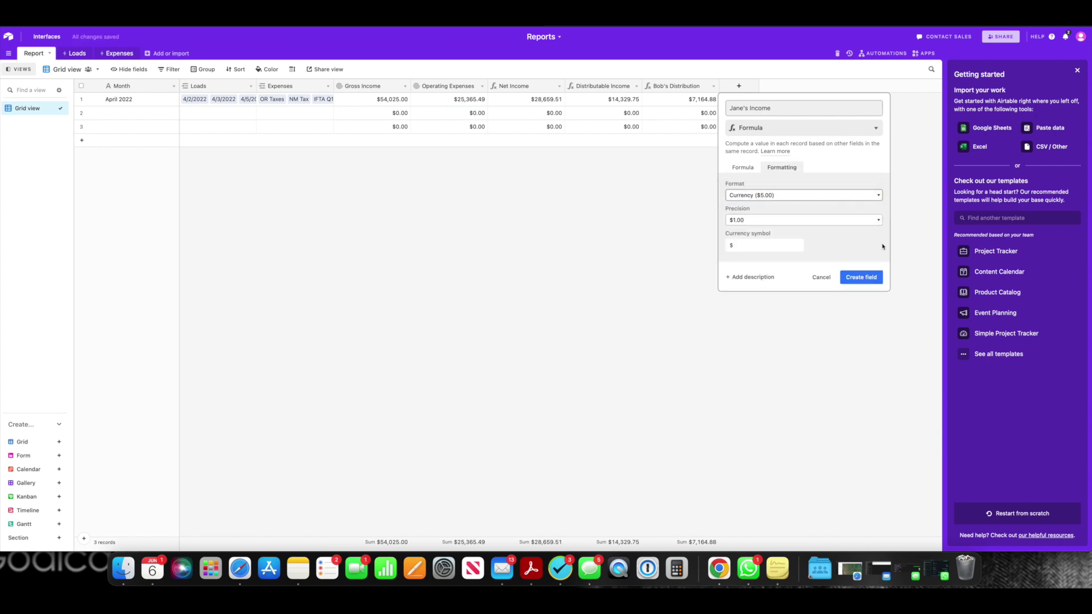
pyautogui.click(858, 282)
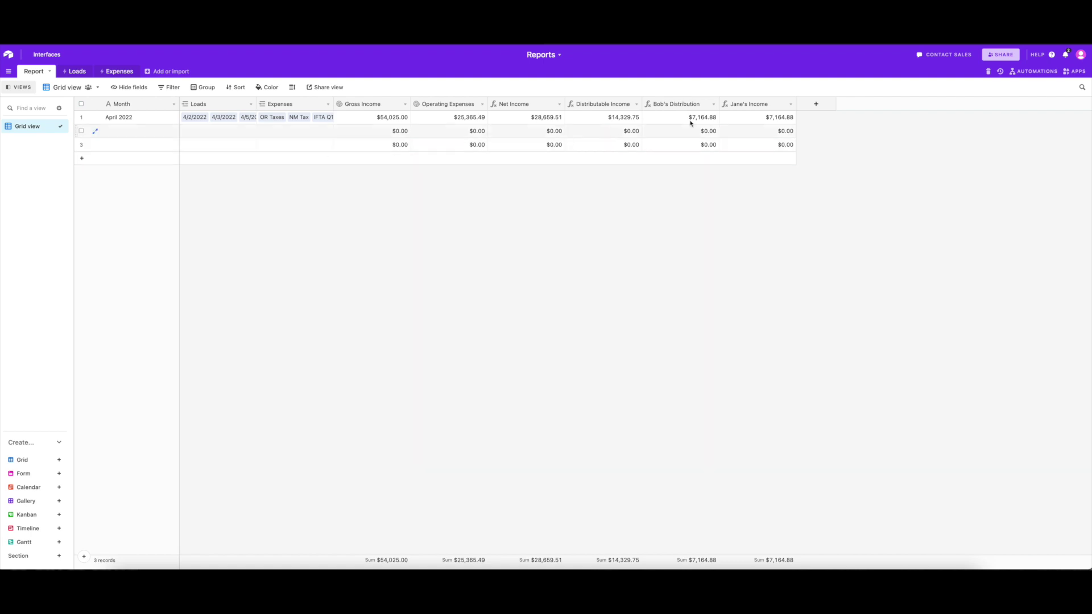
# - Open the base's apps dashboard, Dashboard 1
pyautogui.click(1072, 75)
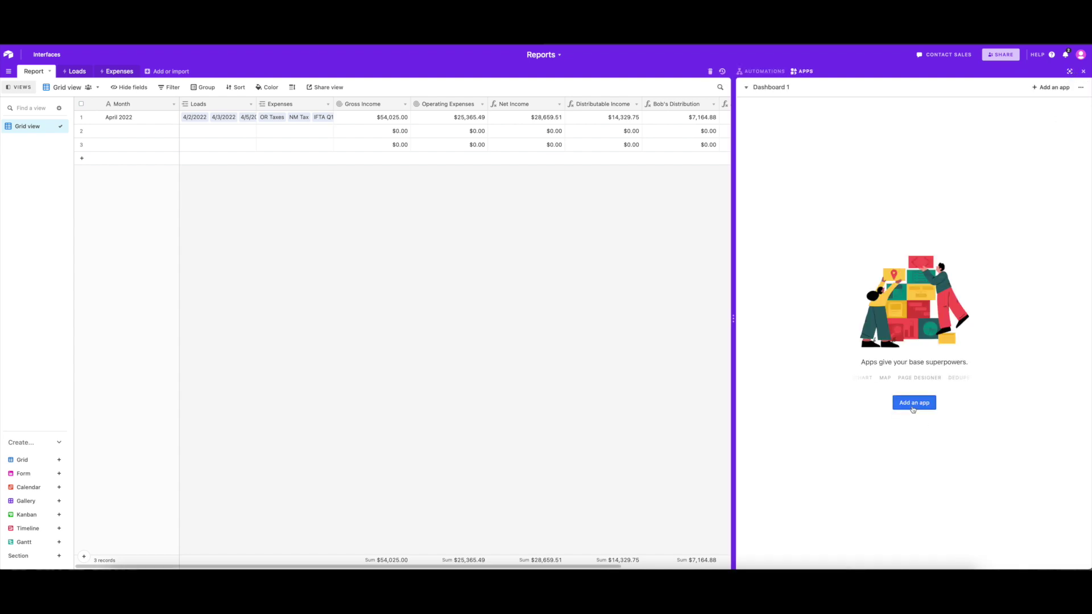
# - Add a Chart app drawing from the Expenses table's Grid view
pyautogui.click(912, 405)
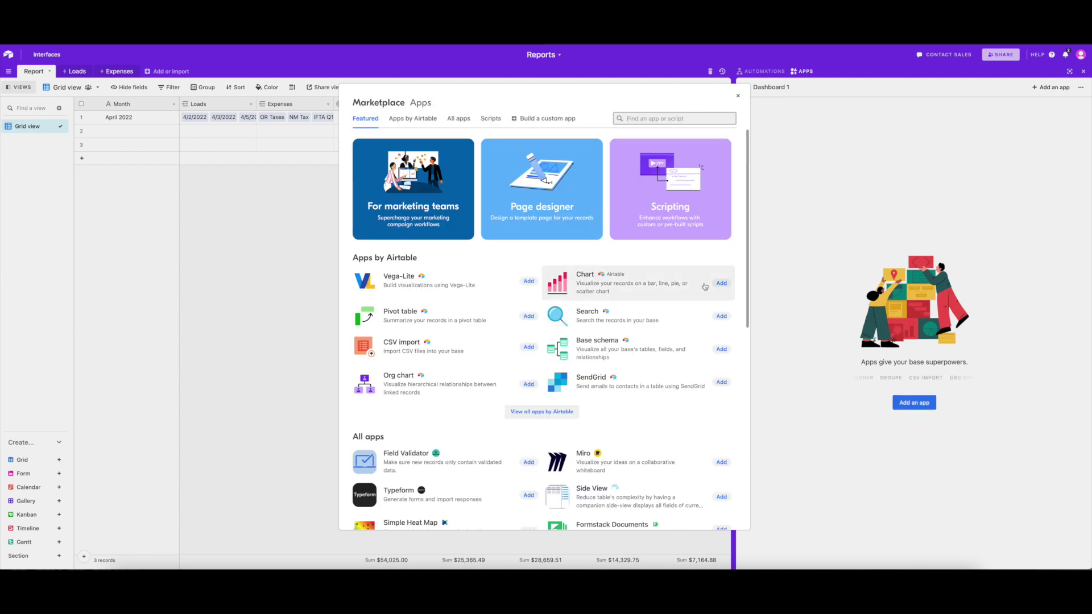
pyautogui.click(721, 284)
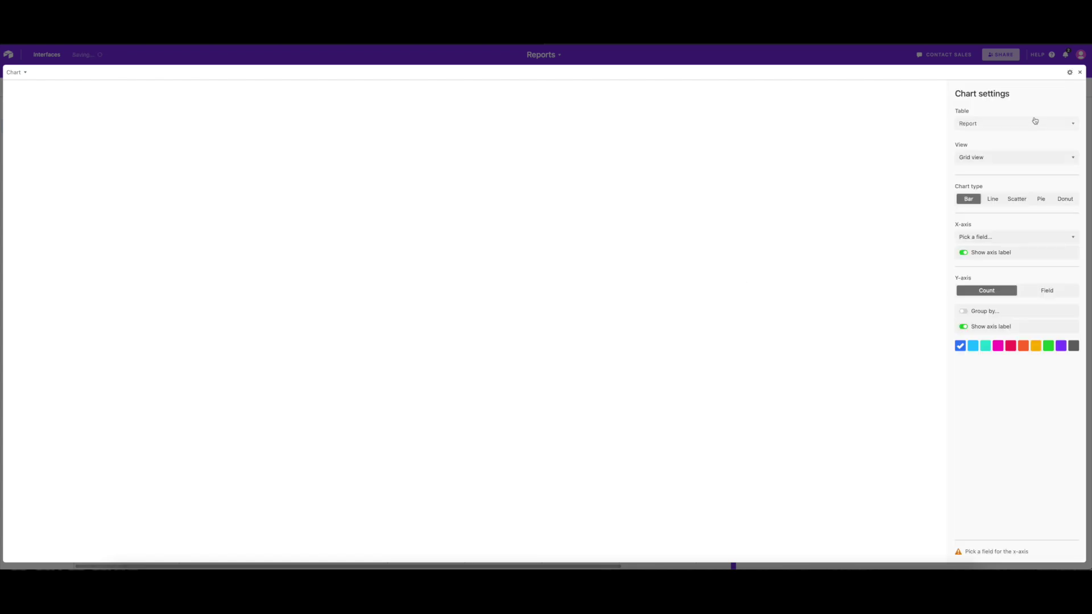
pyautogui.click(1026, 126)
pyautogui.click(1016, 141)
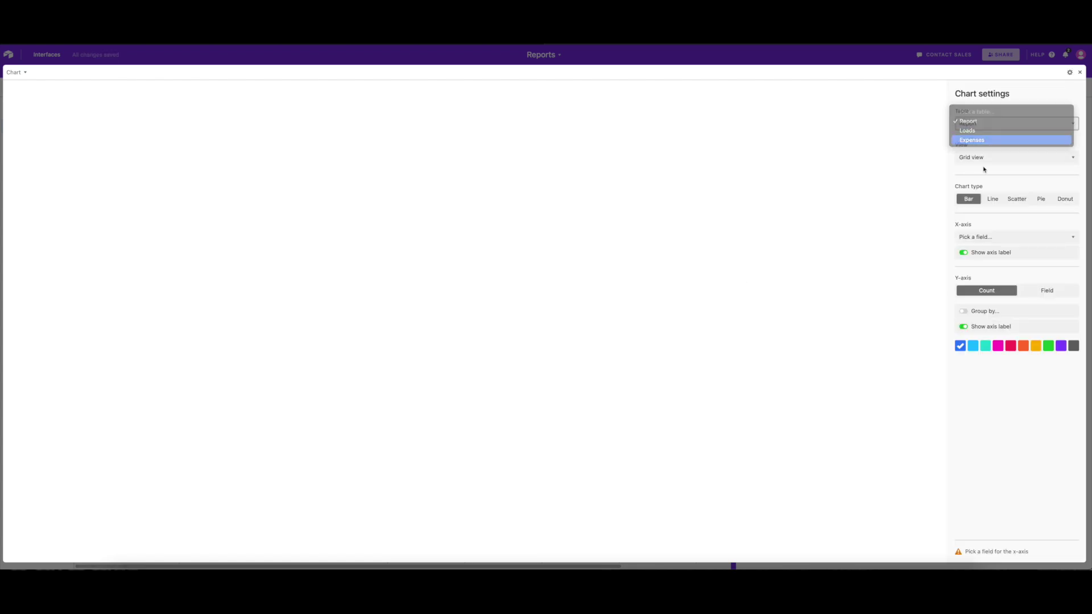
pyautogui.click(998, 164)
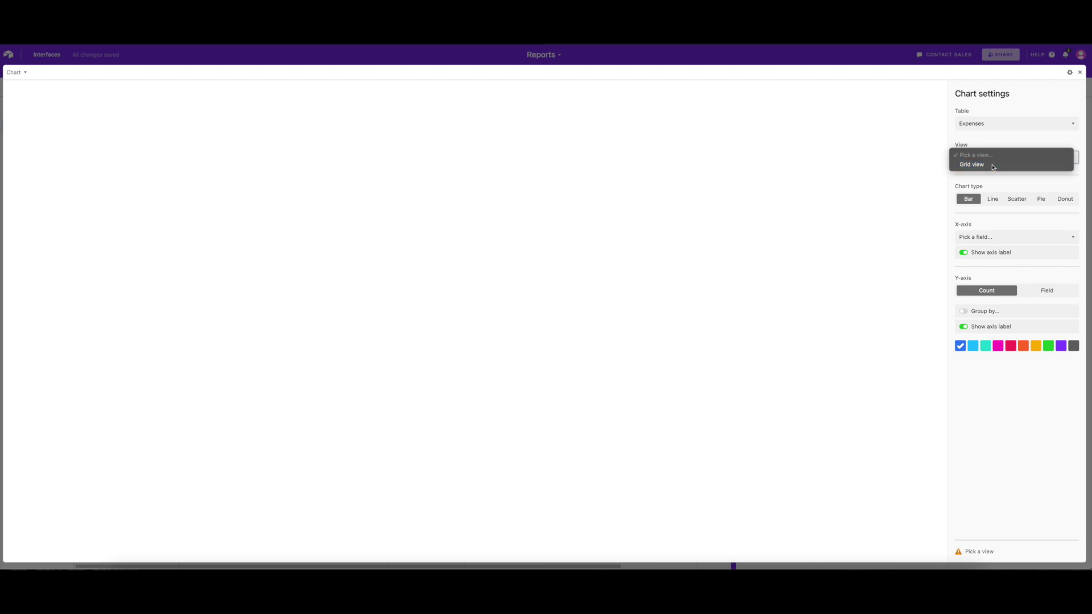
pyautogui.click(985, 163)
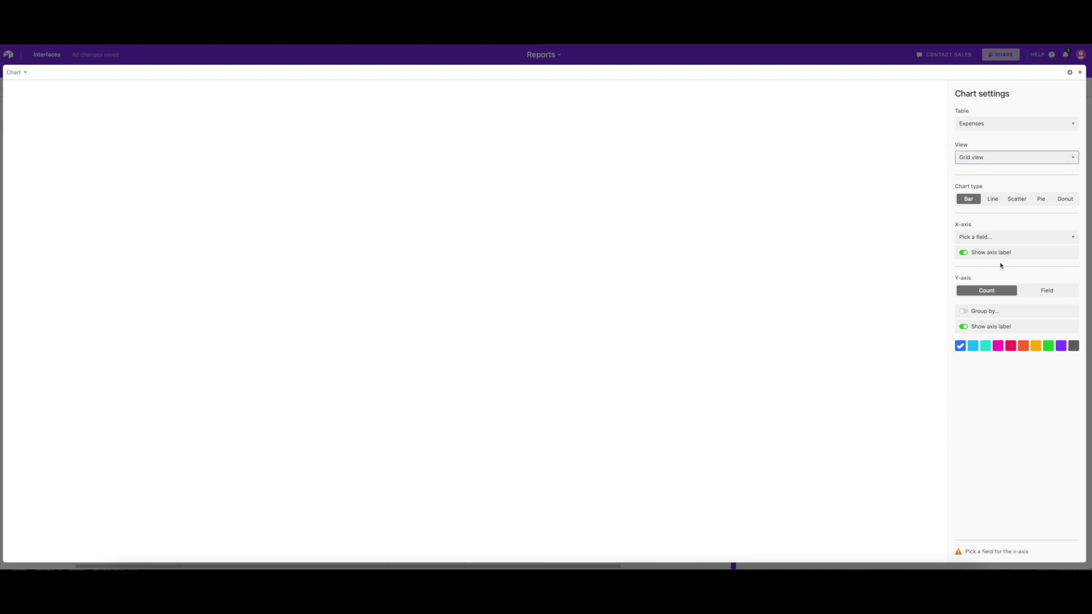
# - Set the chart's x-axis to Category and y-axis to the sum of Amount
pyautogui.click(975, 239)
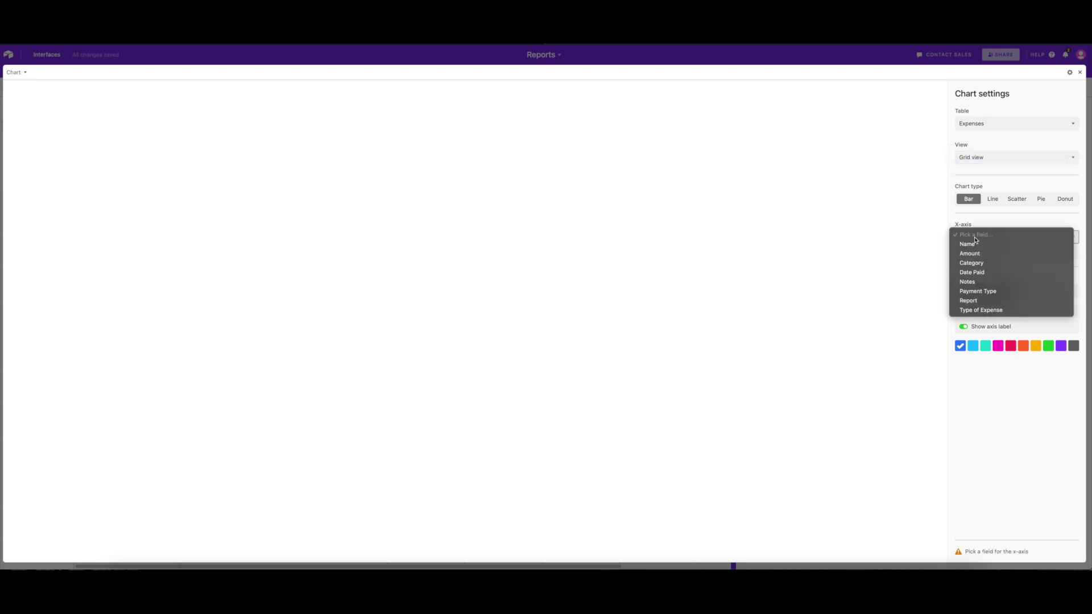
pyautogui.click(972, 262)
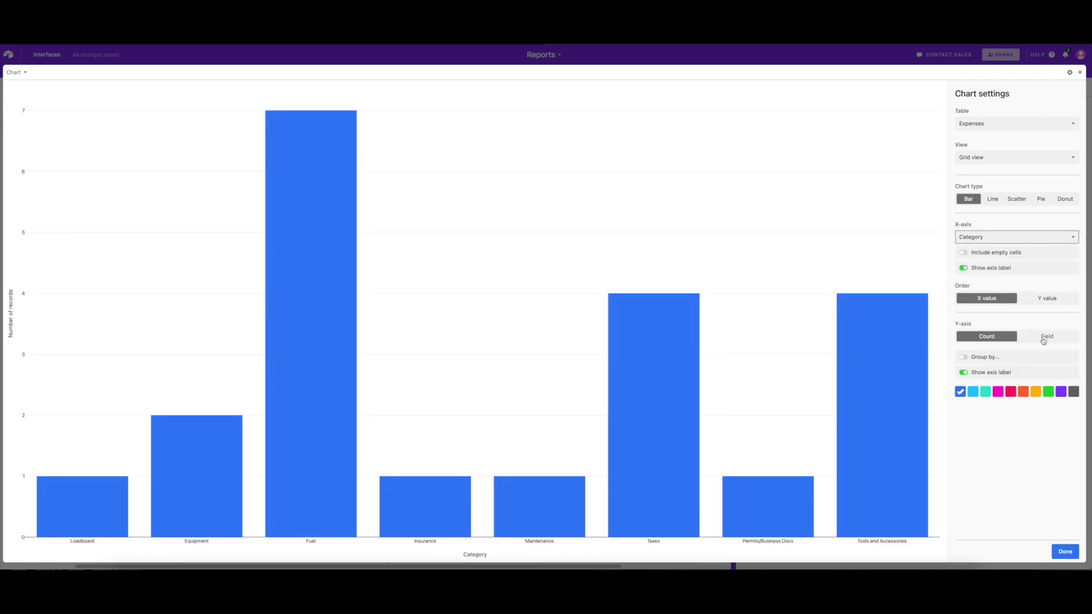
pyautogui.click(1044, 339)
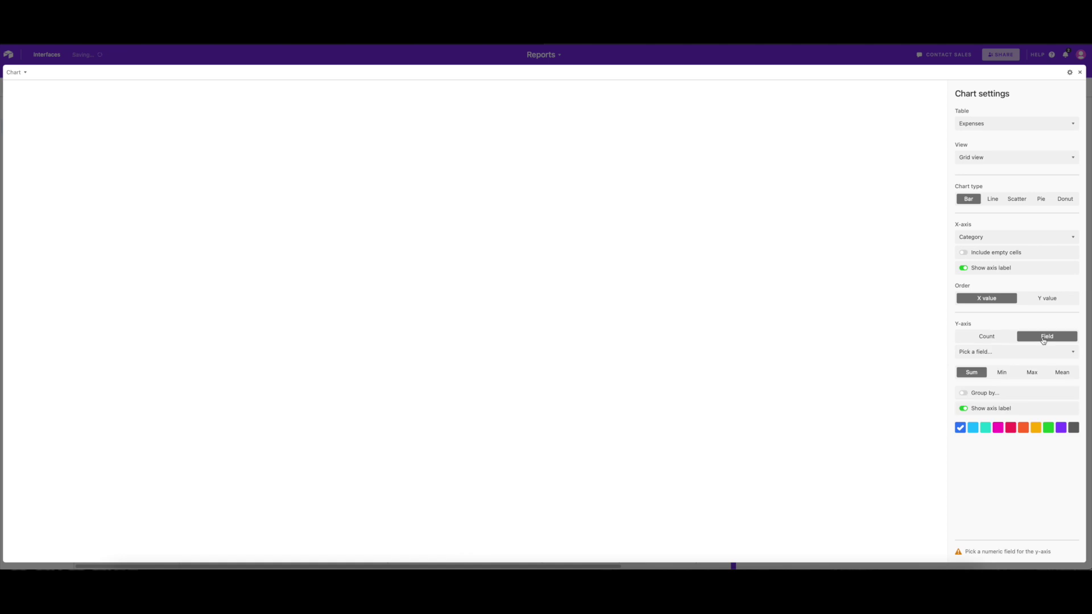
pyautogui.click(992, 352)
pyautogui.click(992, 369)
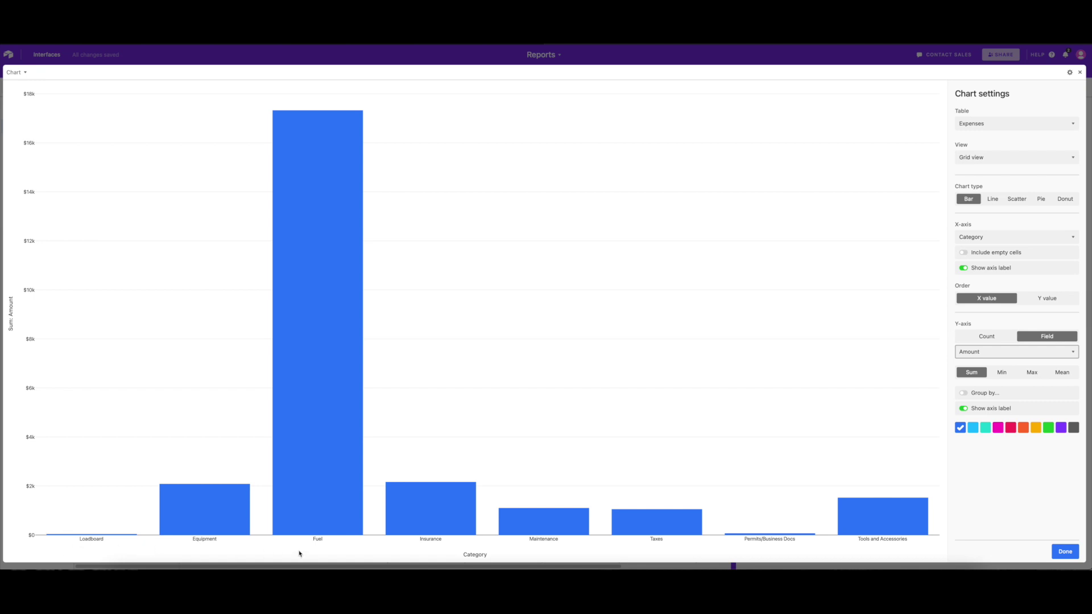
pyautogui.moveTo(587, 567)
pyautogui.moveTo(290, 455)
# - Close the full-size chart editor to return to the dashboard
pyautogui.press('Escape')
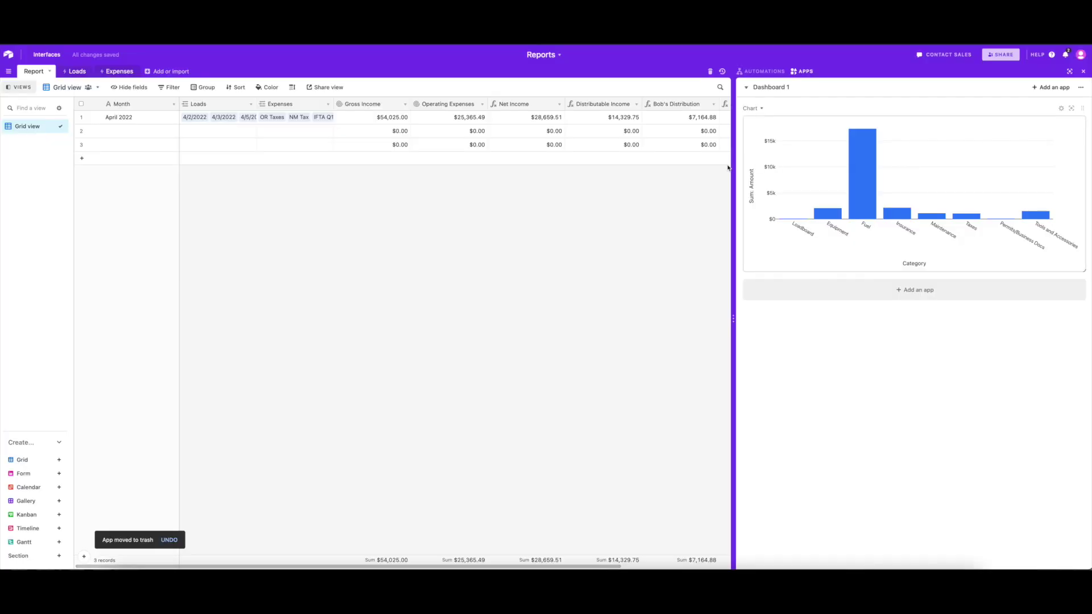